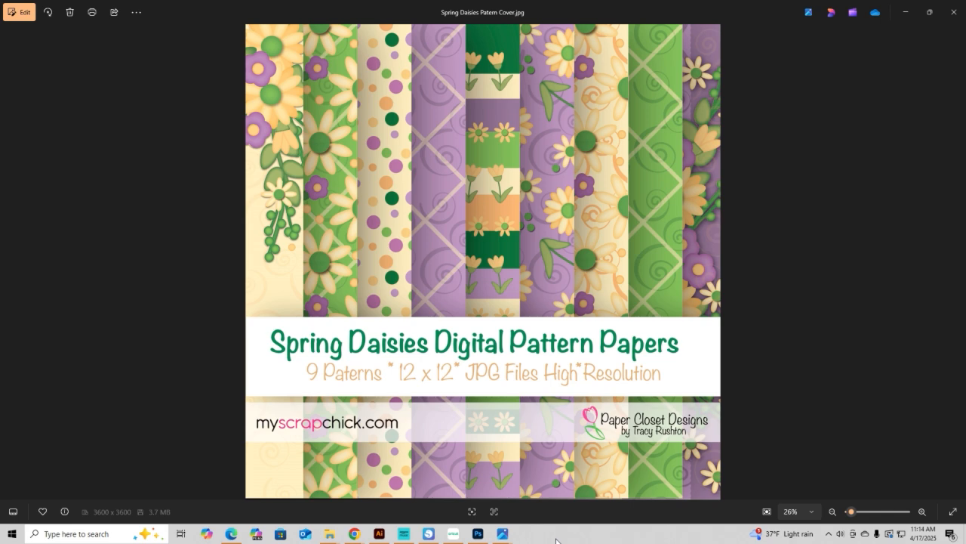
Look through the Spring Daisies pattern cover and the Daisy Bouquet and Single Daisy card set previews, putting the viewers away
click(907, 12)
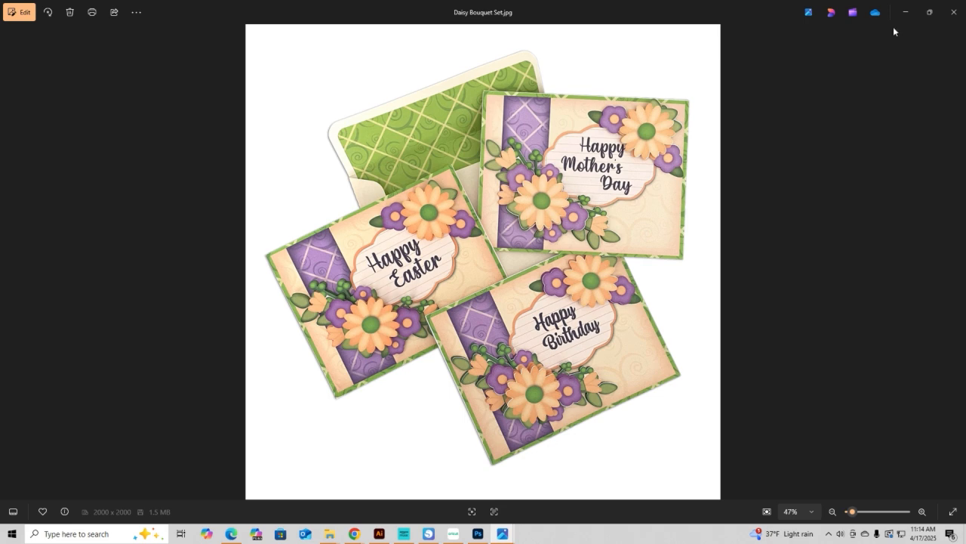
key(Right)
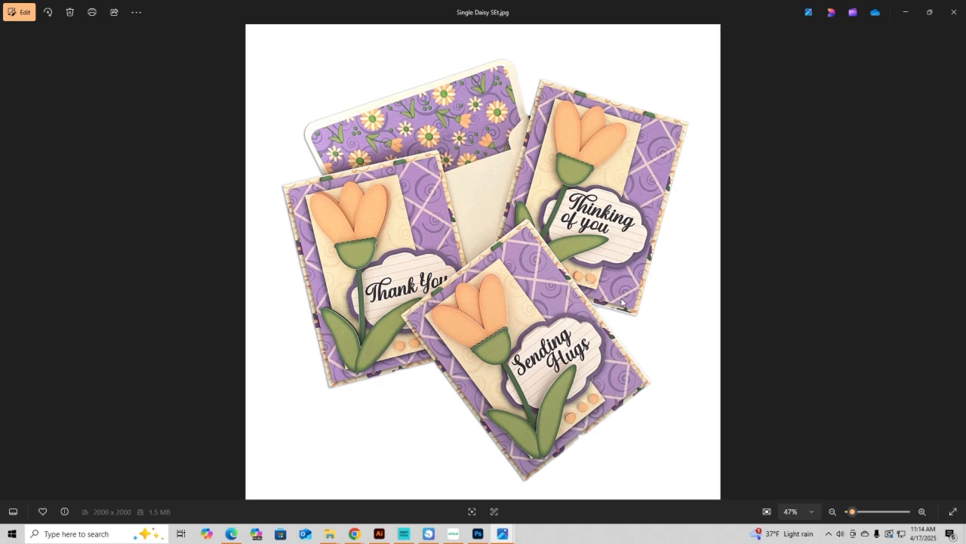
click(906, 12)
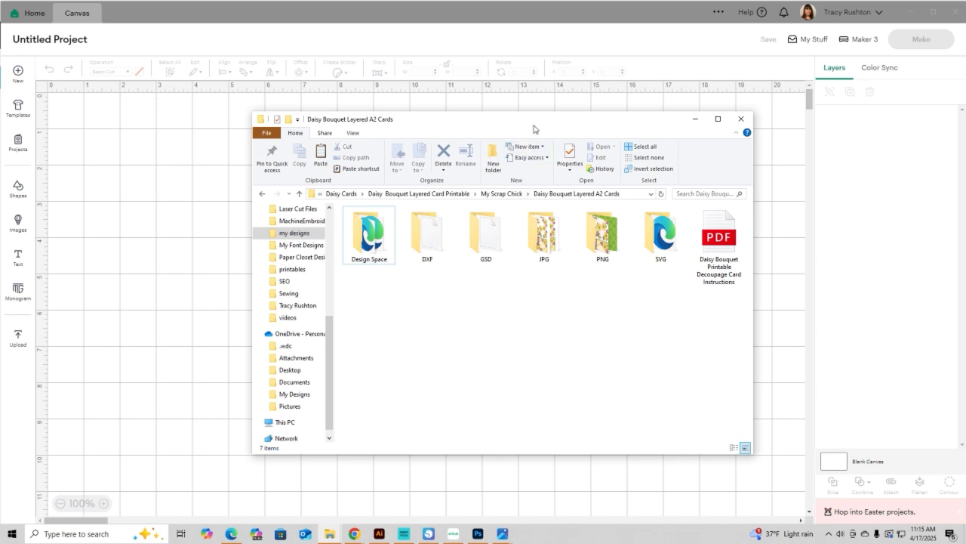
Upload the "A2 Card base and Envelope SOLID LINES MUST ATTACH-01" file from the Daisy Bouquet Layered Card Printable Design Space folder to the canvas
drag(538, 131, 737, 379)
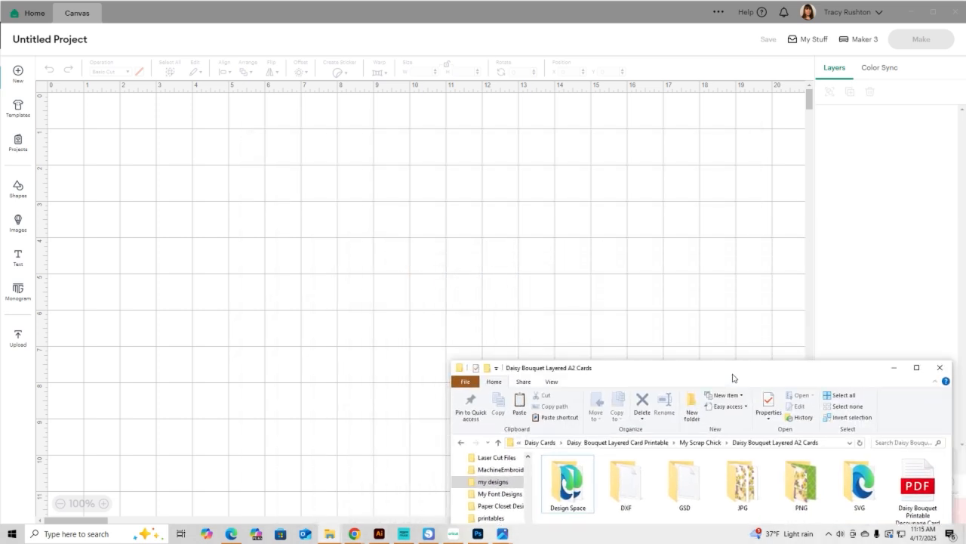
click(26, 346)
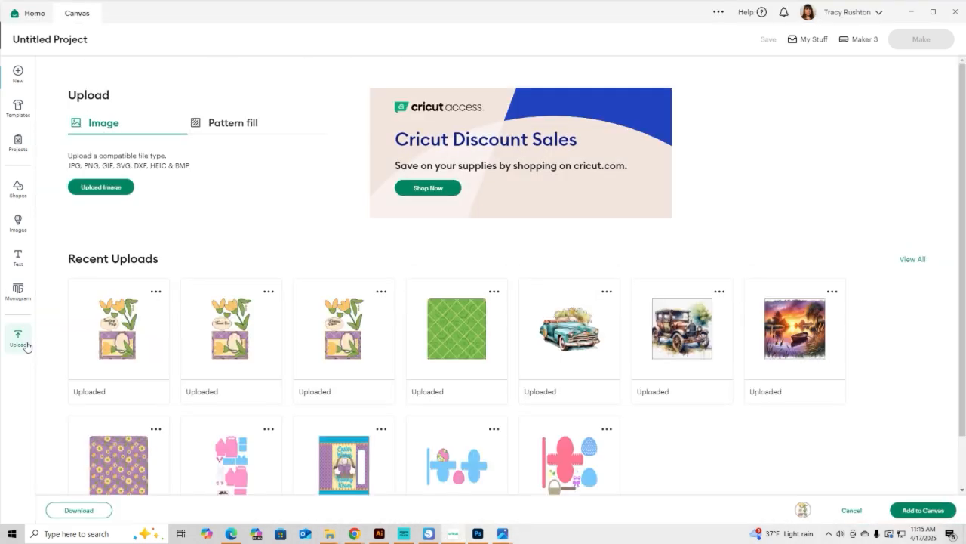
click(102, 188)
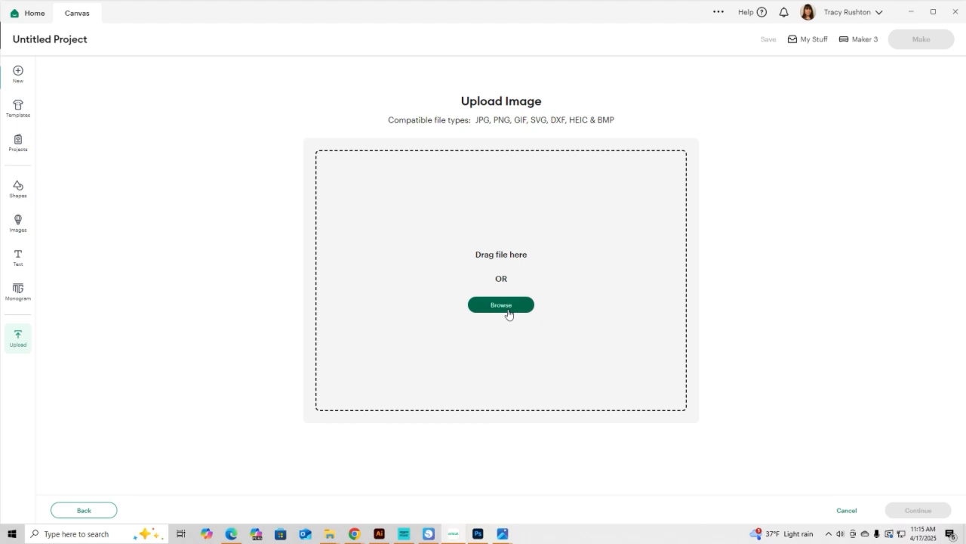
click(502, 305)
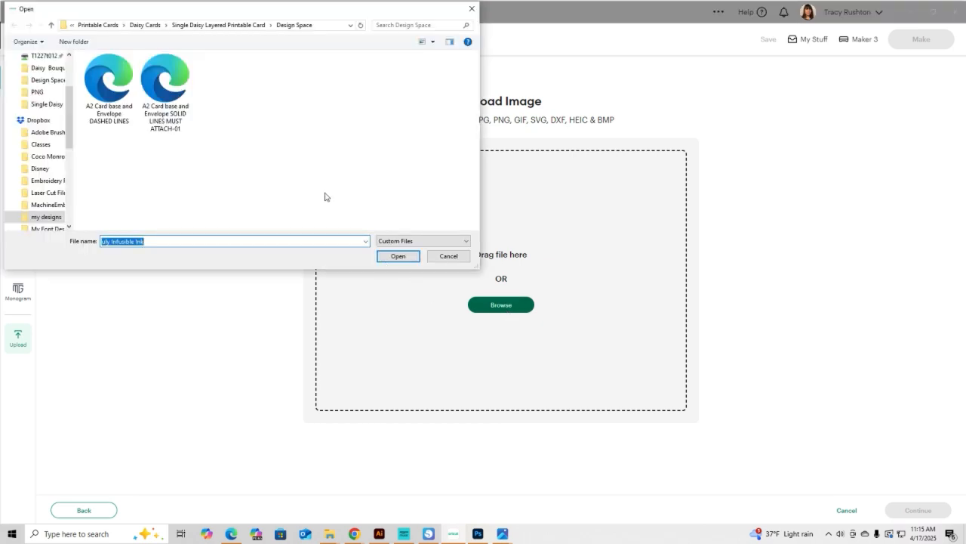
click(142, 27)
double_click(118, 85)
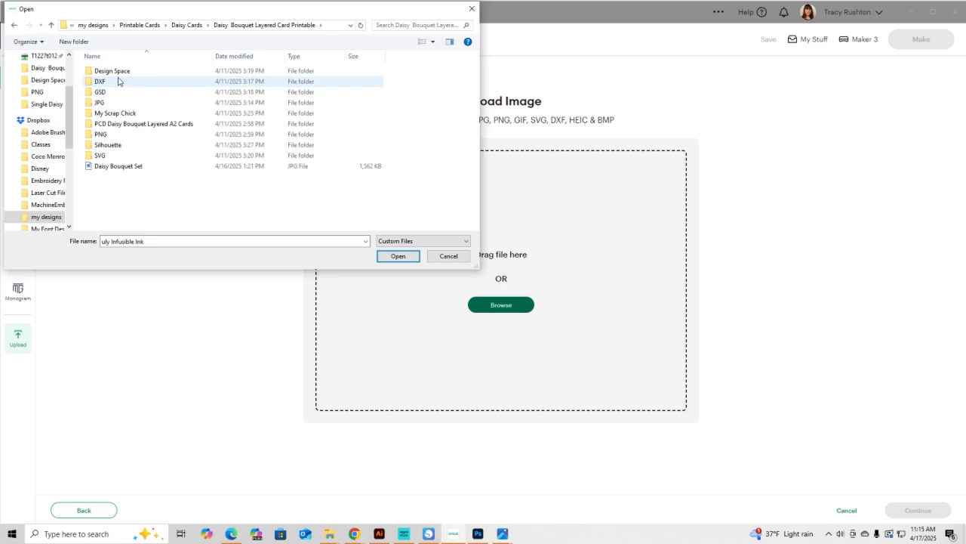
double_click(121, 73)
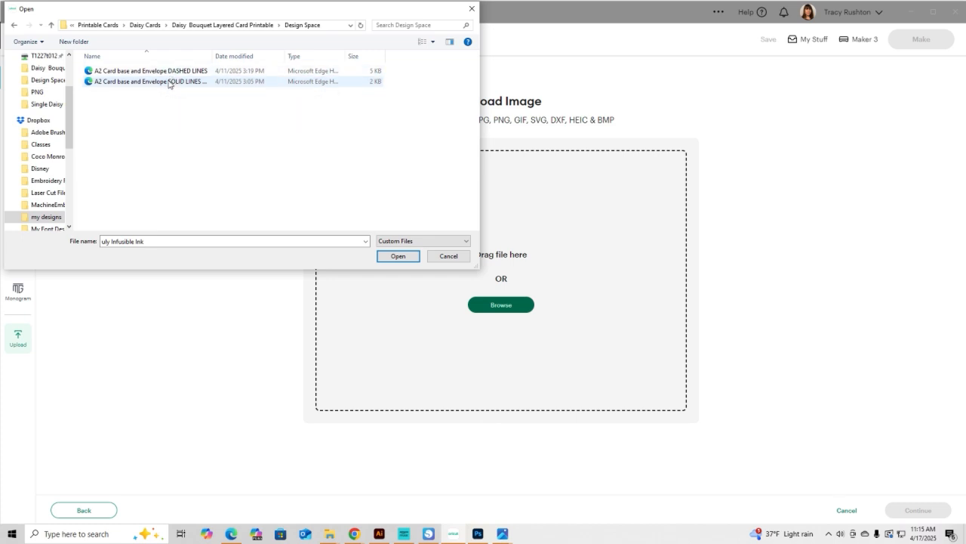
click(166, 82)
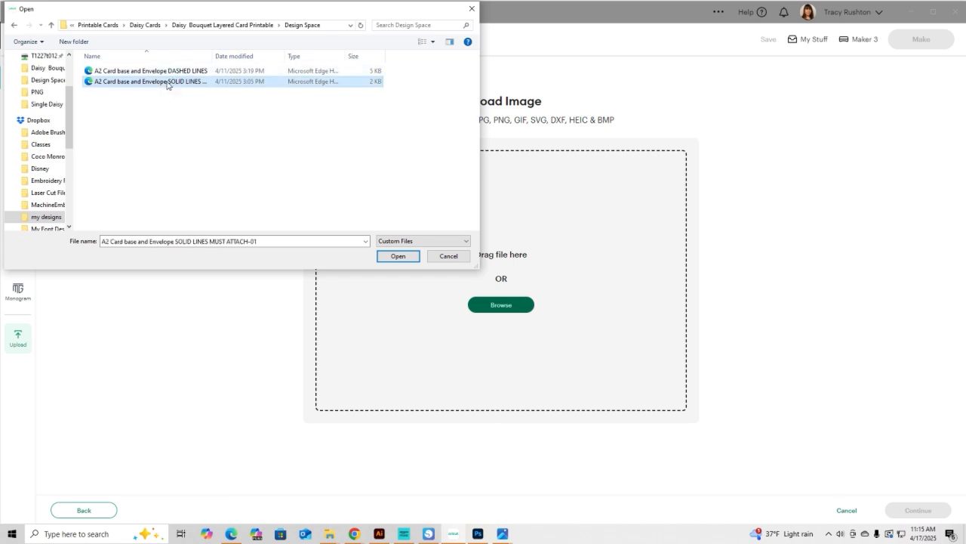
click(400, 256)
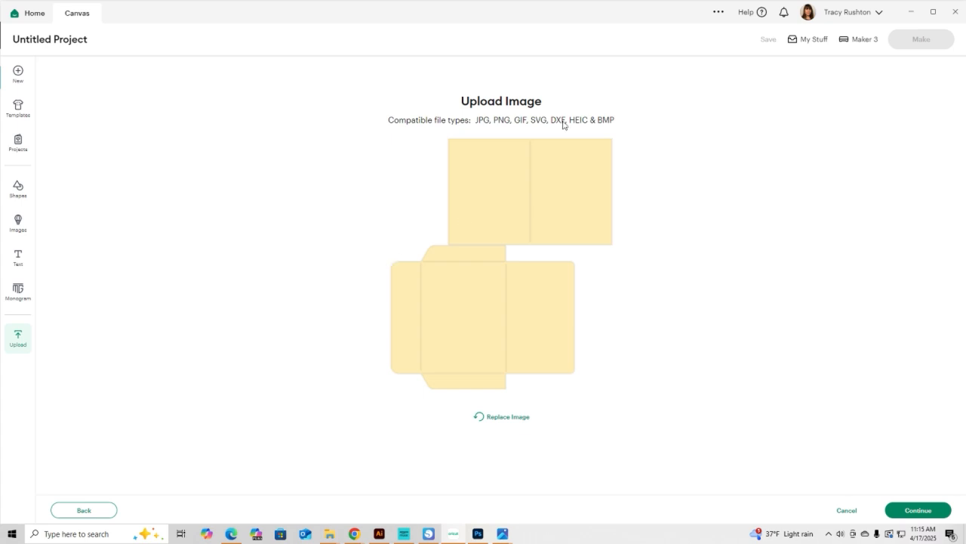
click(921, 511)
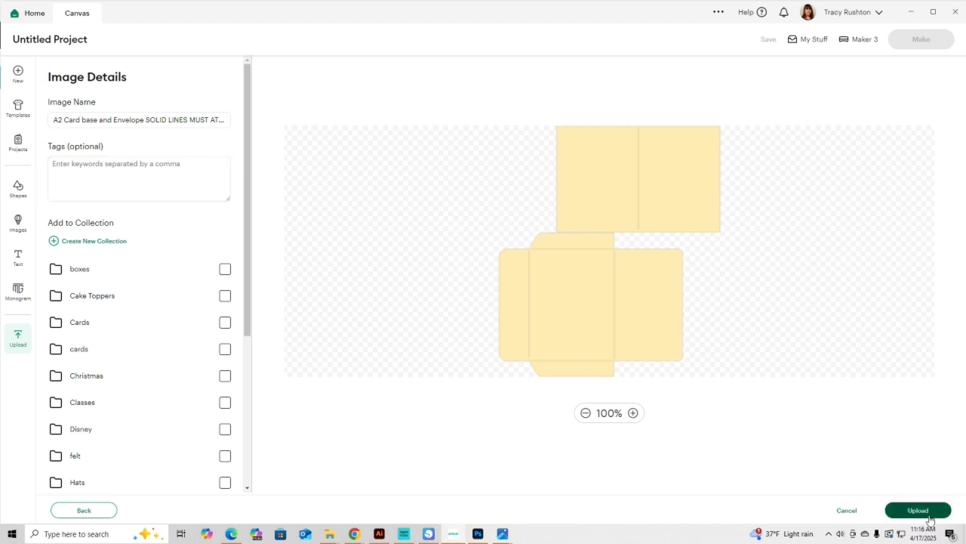
click(918, 510)
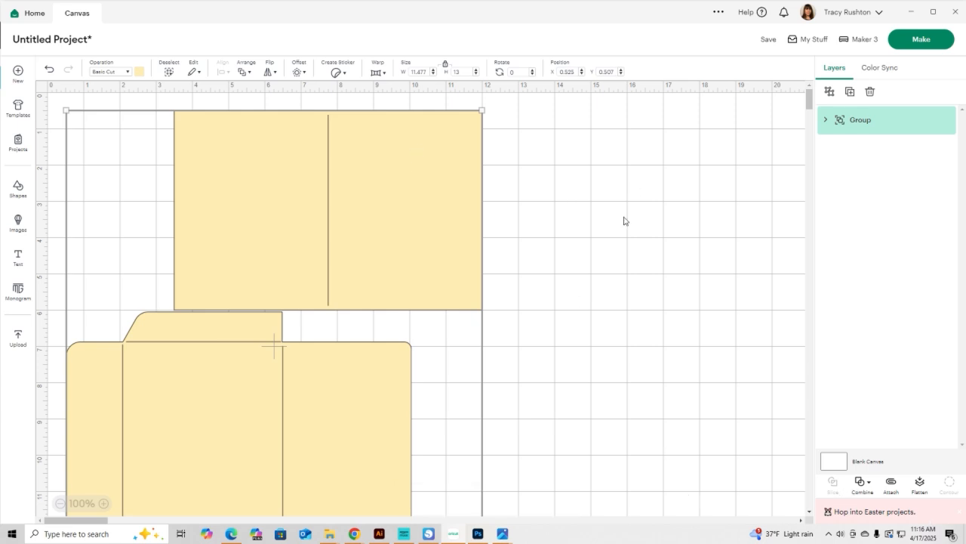
Ungroup the uploaded design so the card base and envelope are separate objects
click(496, 231)
click(388, 241)
click(830, 91)
click(661, 231)
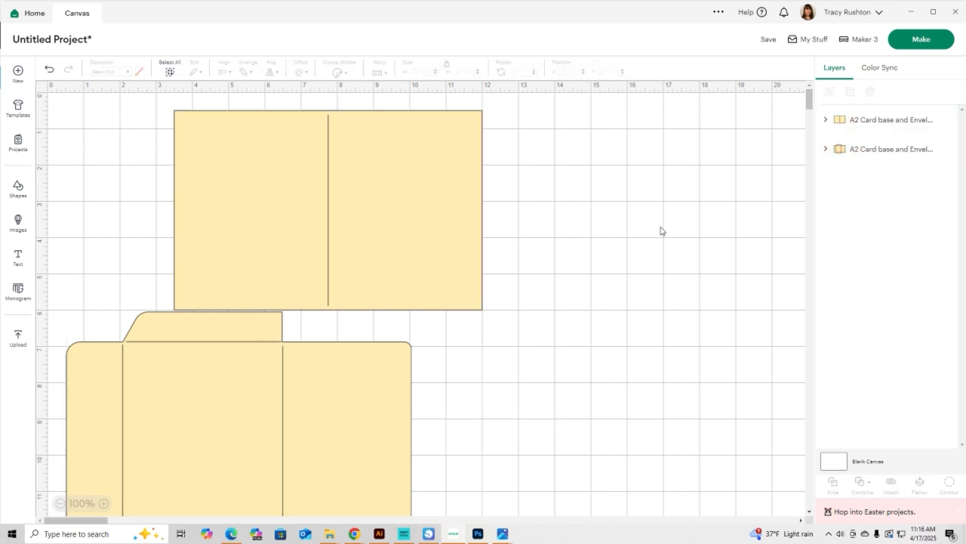
Move the card base to about X 12.06, Y 0.44 and the envelope beside it to about X 1.96, Y 0.45
click(366, 239)
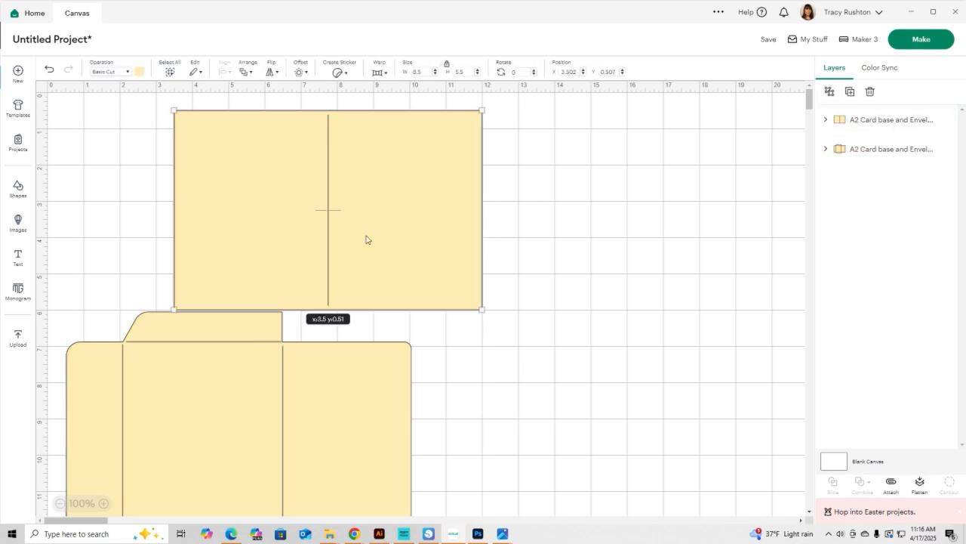
drag(366, 239, 675, 236)
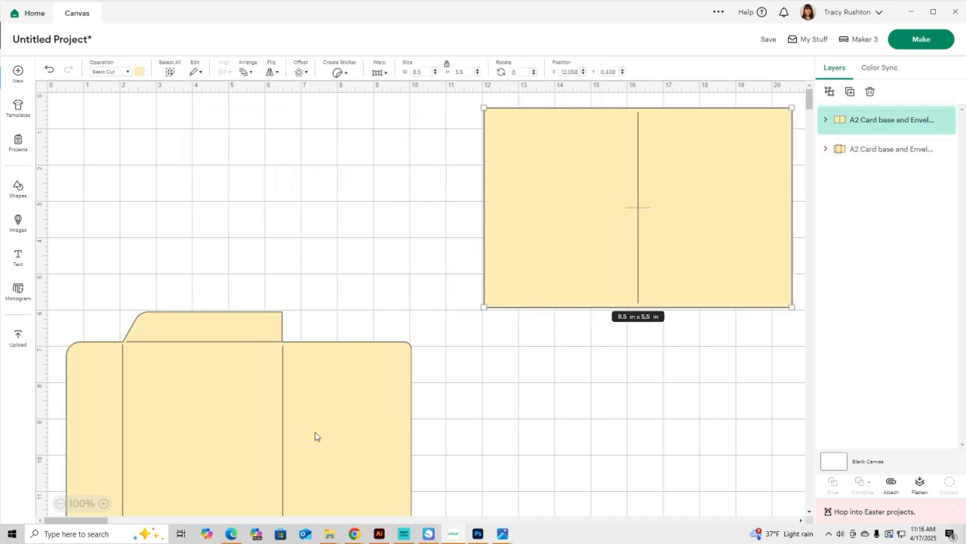
drag(316, 436, 369, 233)
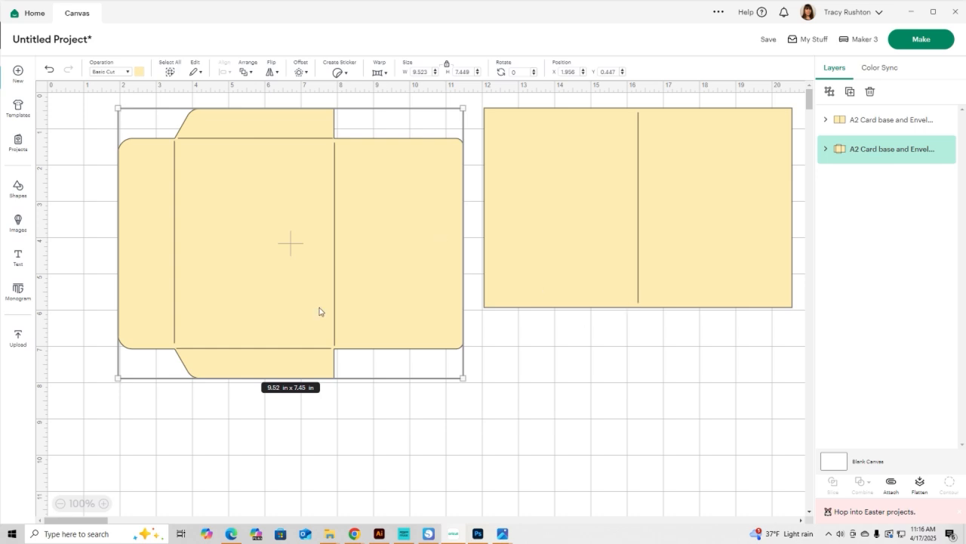
Change the envelope's inner fold-line layer from a cut to Score and attach it to the envelope shape
click(826, 150)
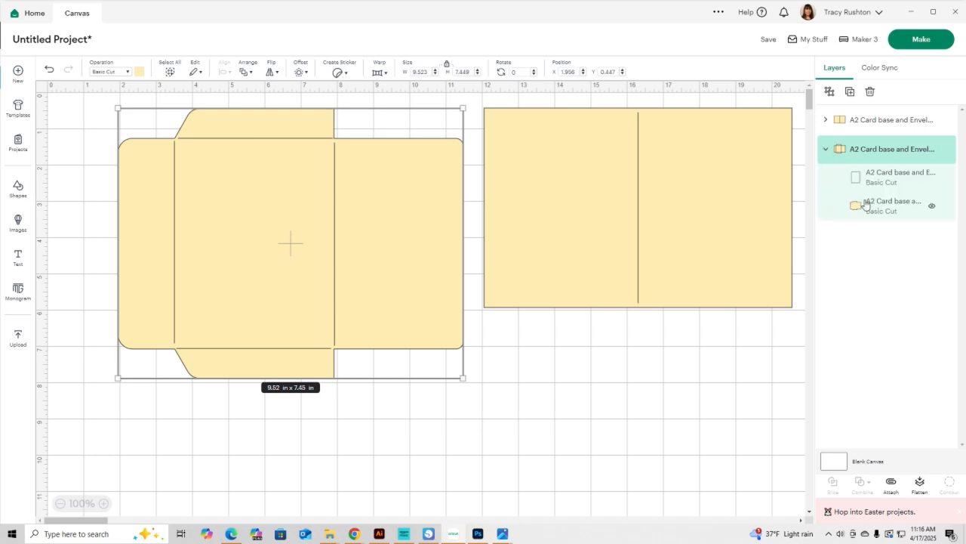
click(873, 180)
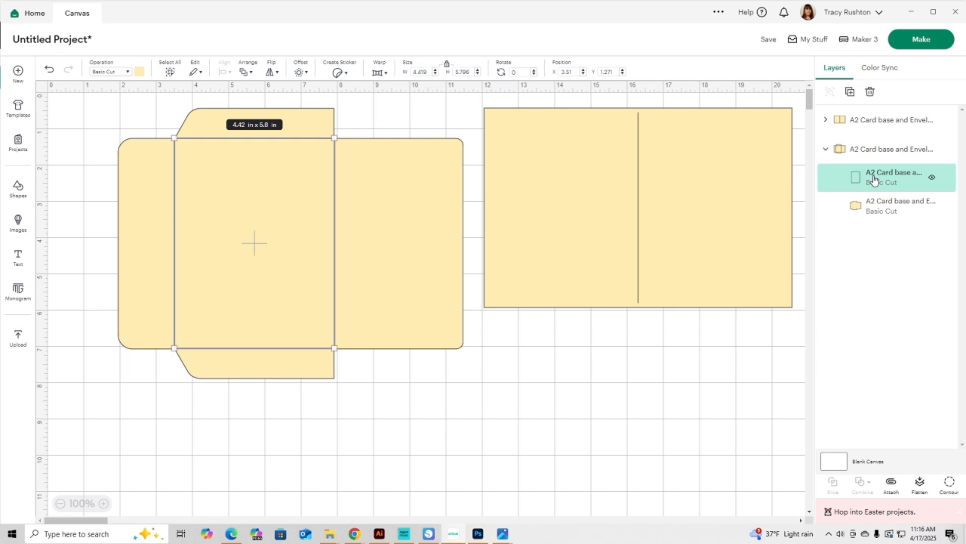
click(127, 73)
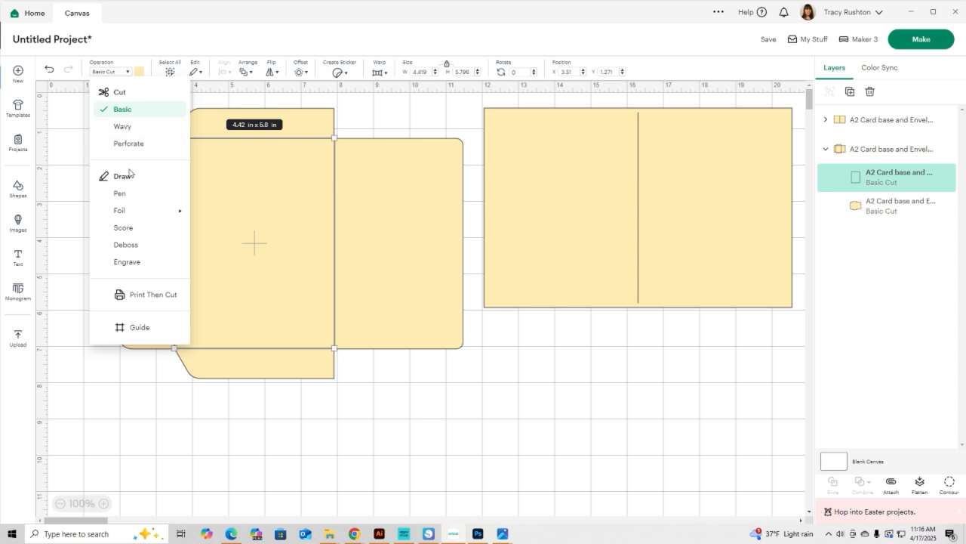
click(123, 228)
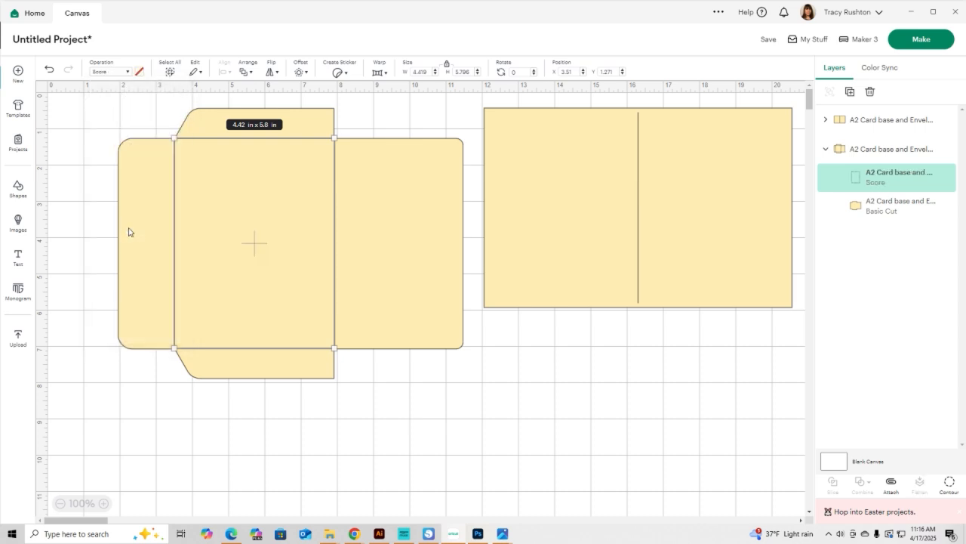
click(587, 400)
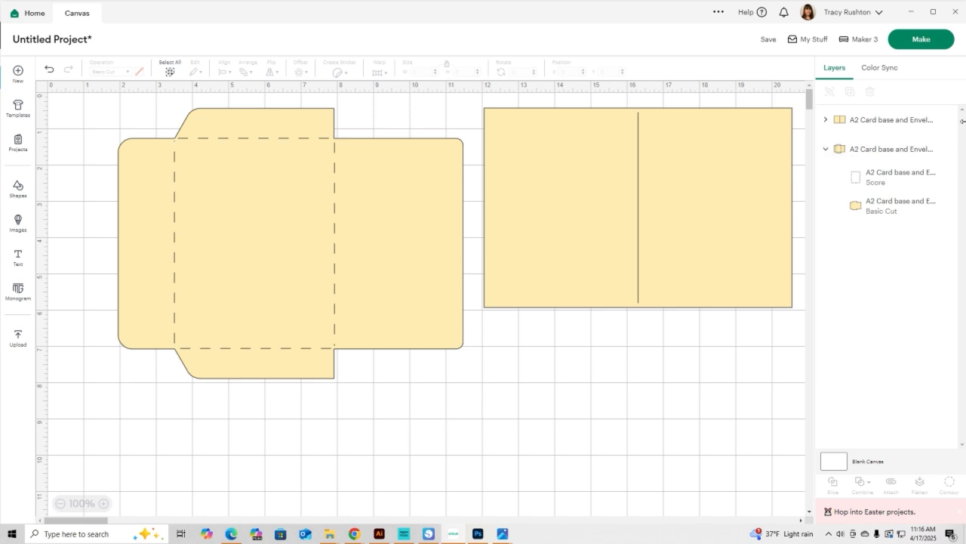
click(889, 150)
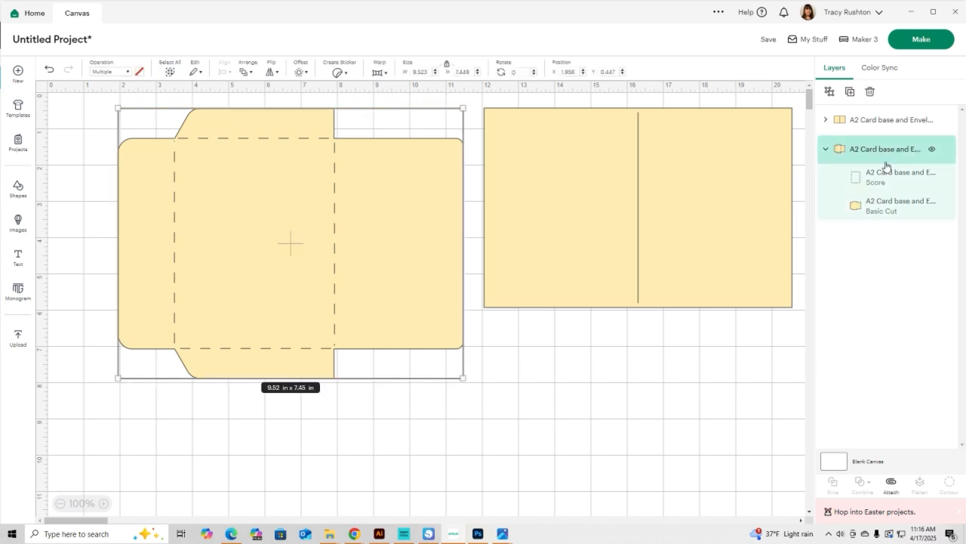
click(890, 486)
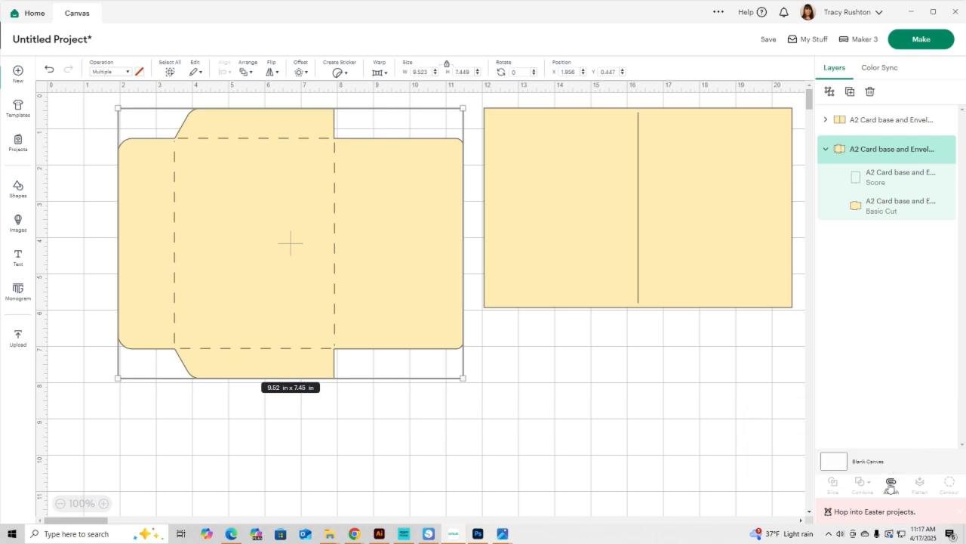
Change the card base's centre fold line to Score and attach it to the card rectangle
click(738, 265)
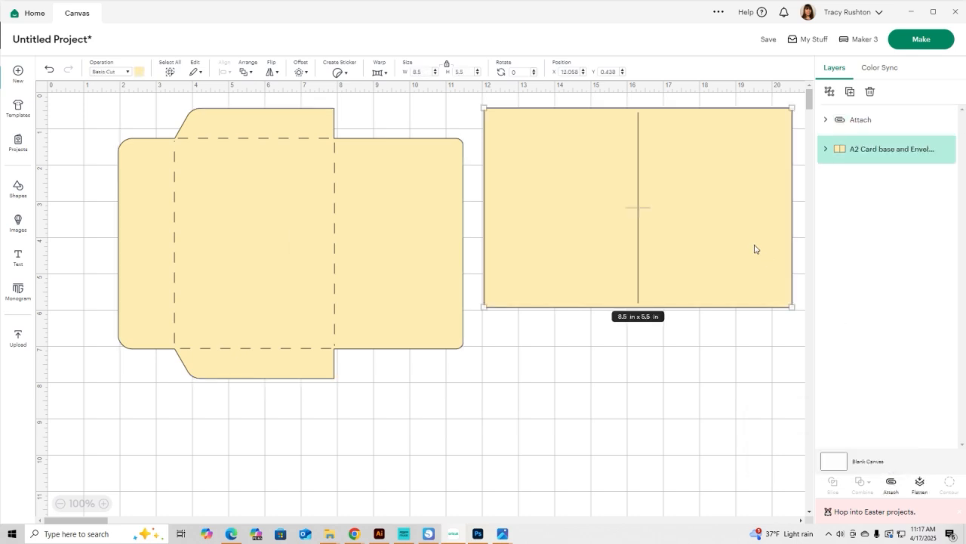
click(826, 149)
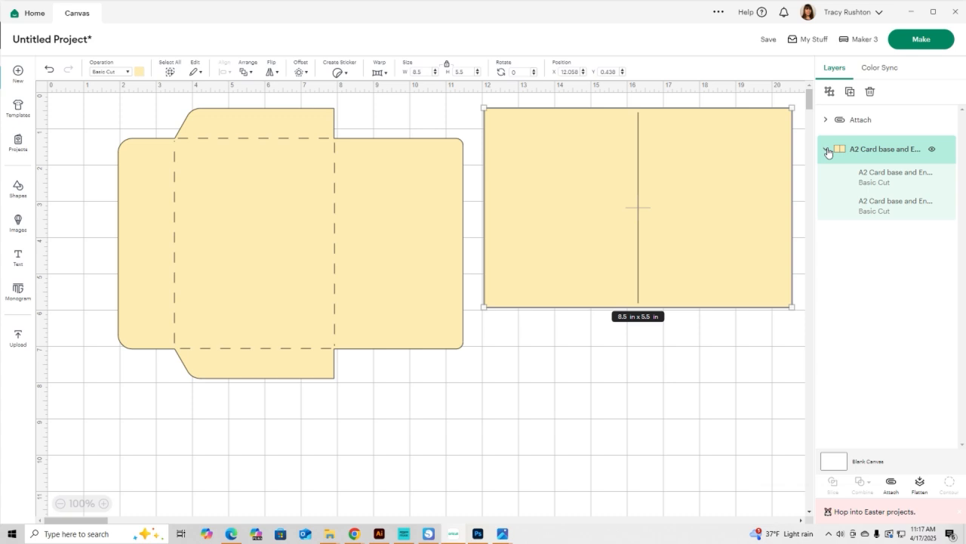
click(878, 183)
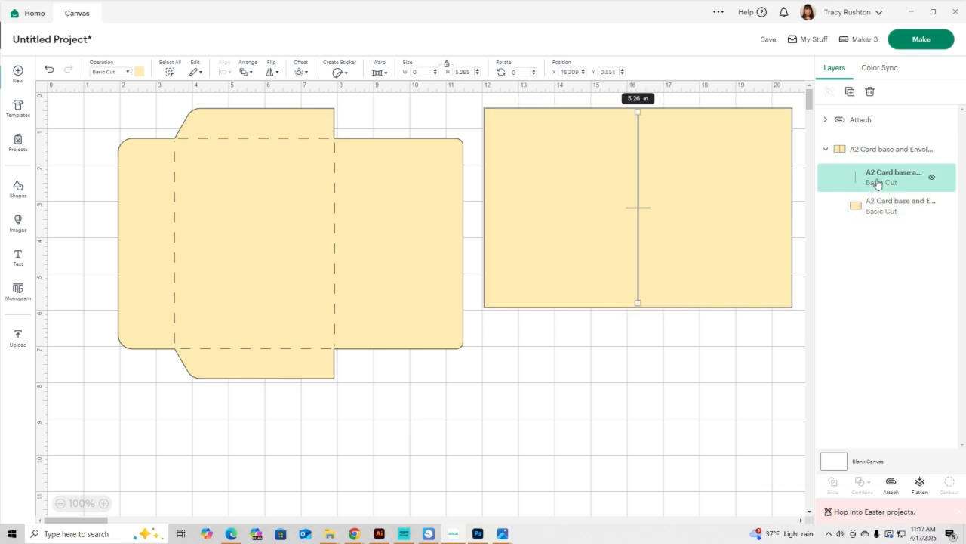
click(127, 72)
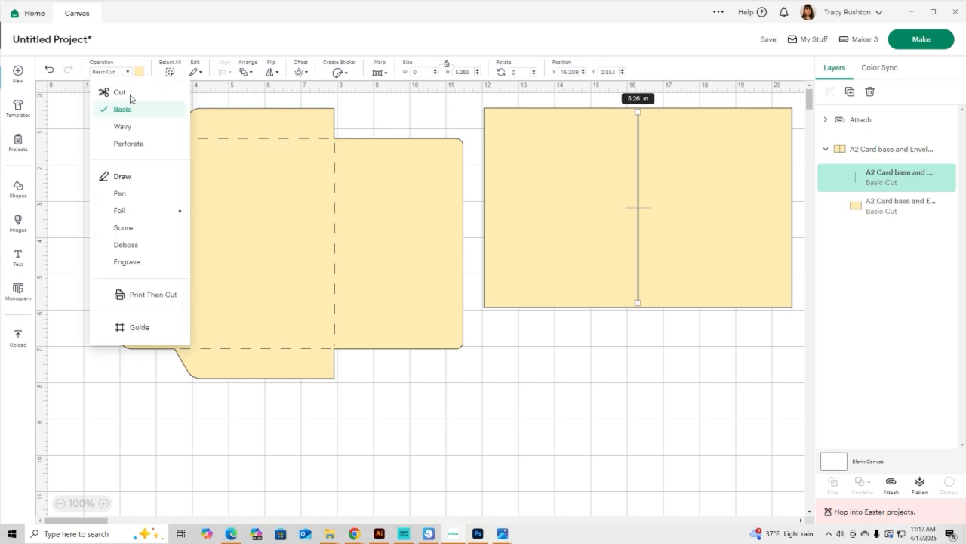
click(125, 227)
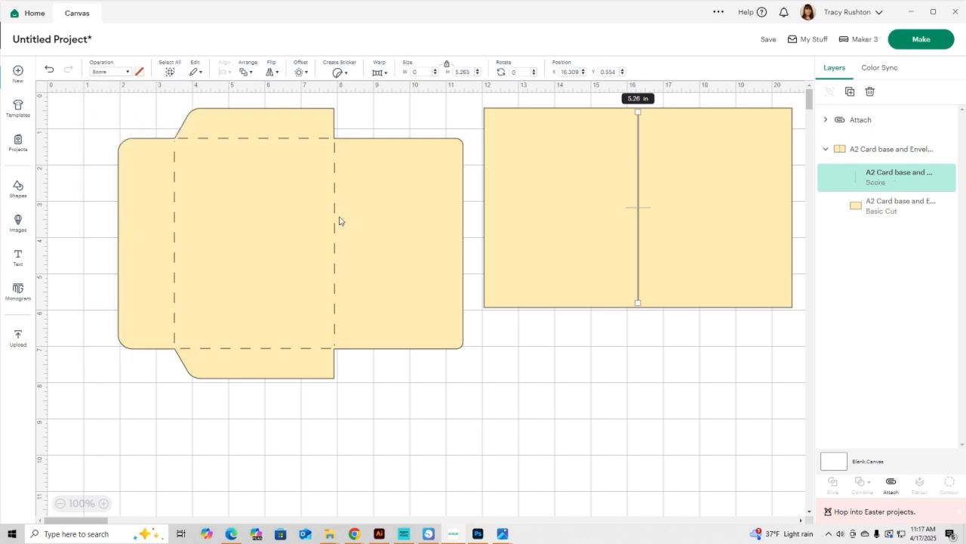
click(775, 425)
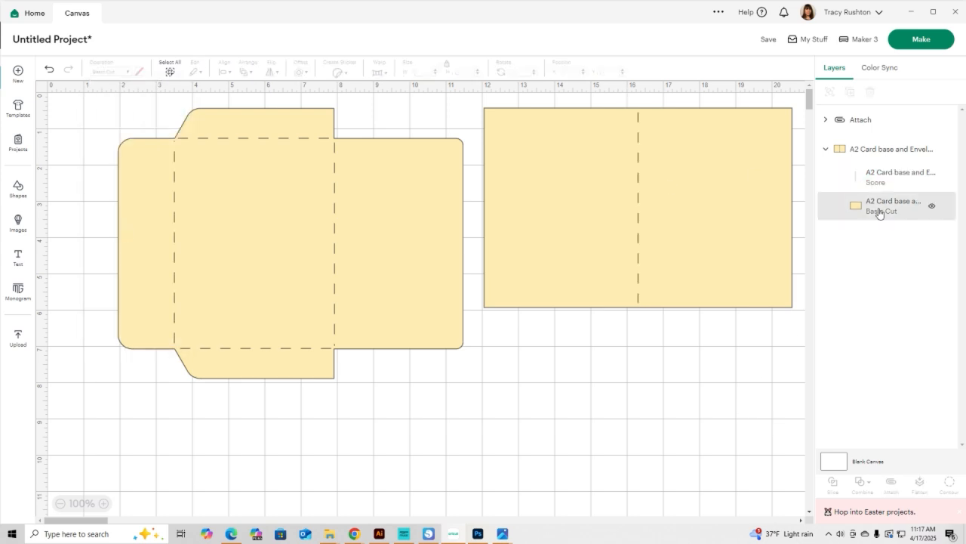
click(878, 155)
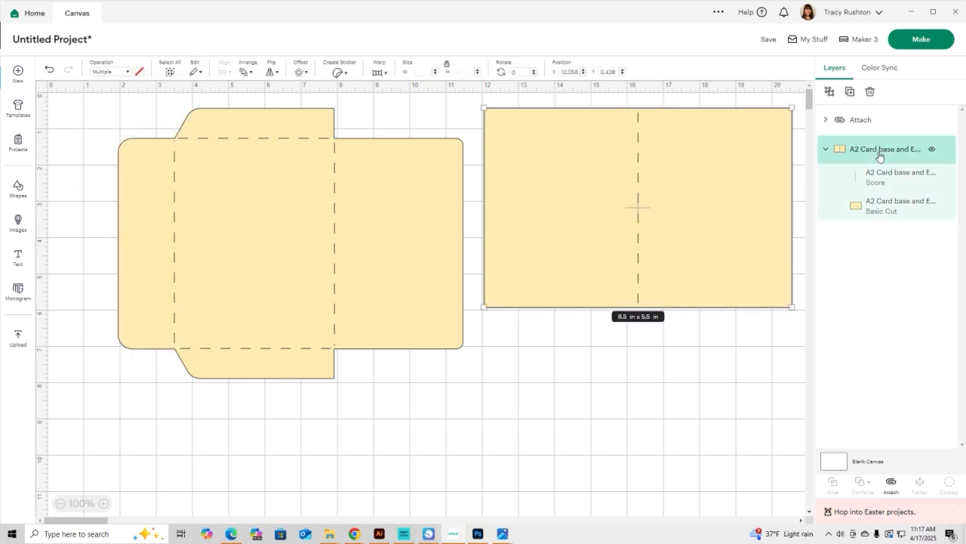
click(891, 483)
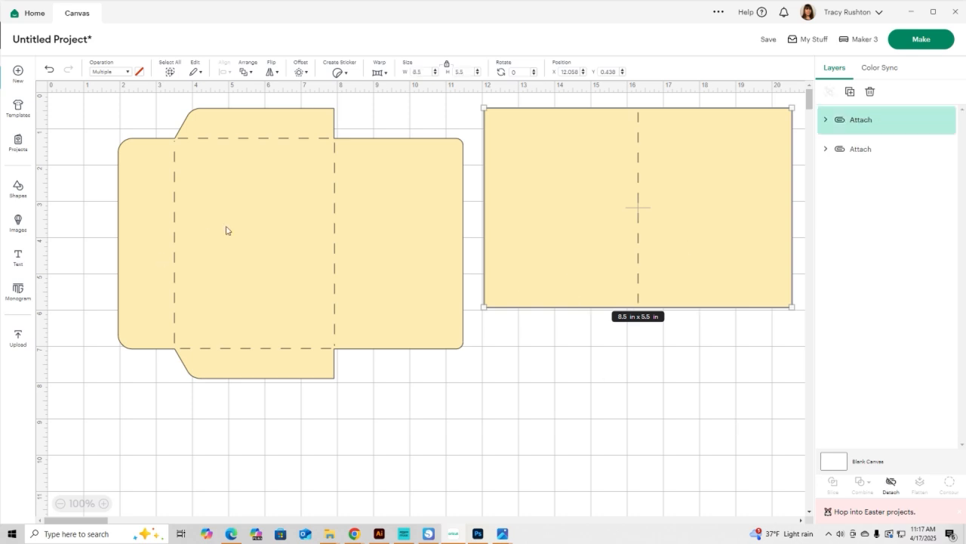
Move the envelope below the card base and choose "green latice linner height 5.65" from the PNG folder as the next image upload
drag(226, 229, 586, 413)
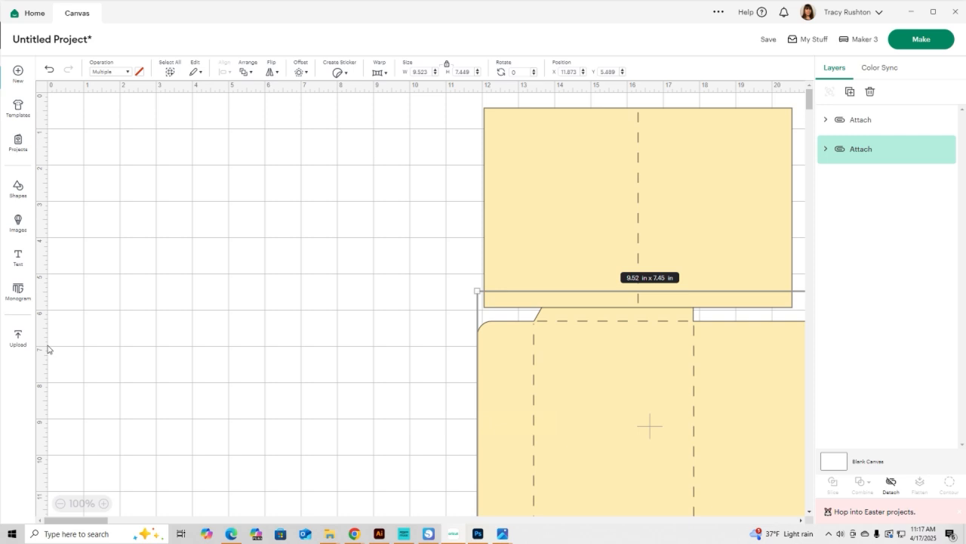
click(18, 340)
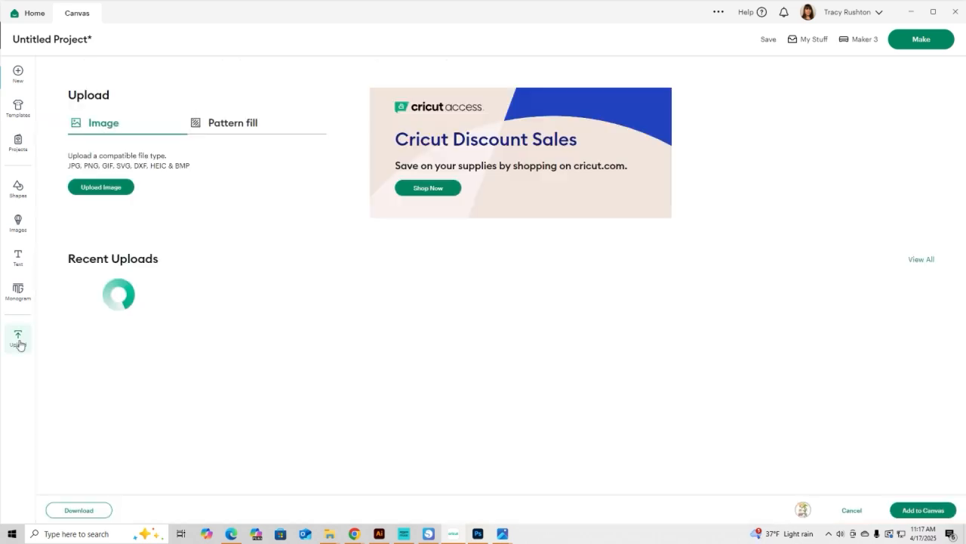
click(118, 189)
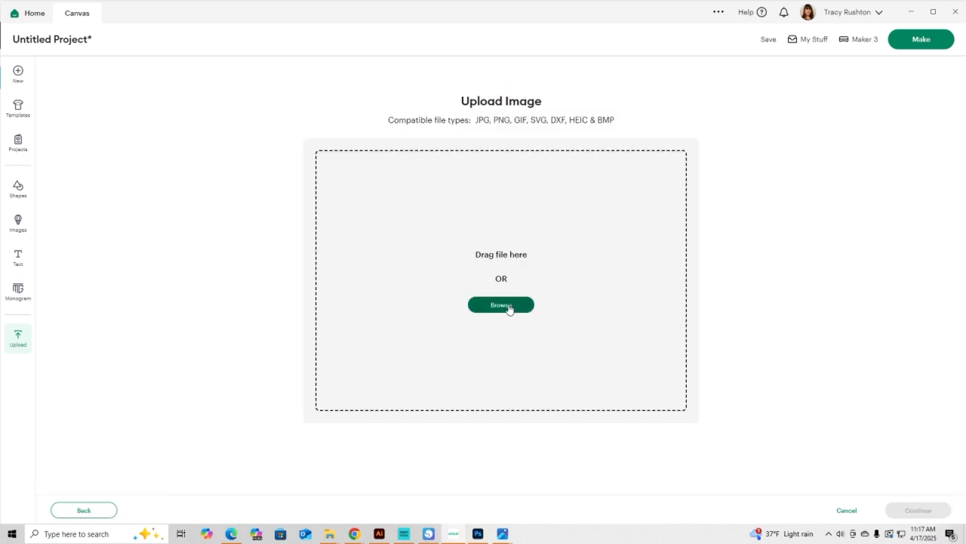
click(509, 307)
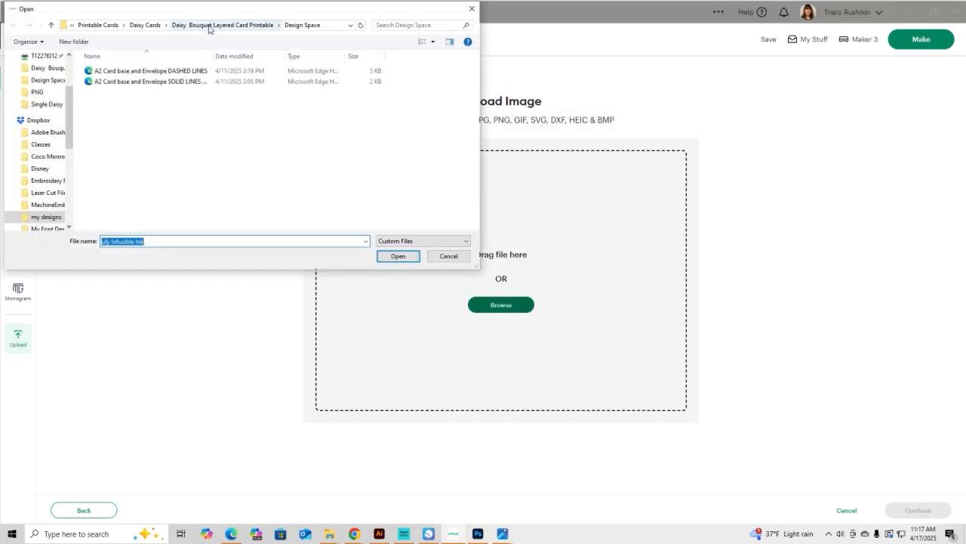
click(210, 27)
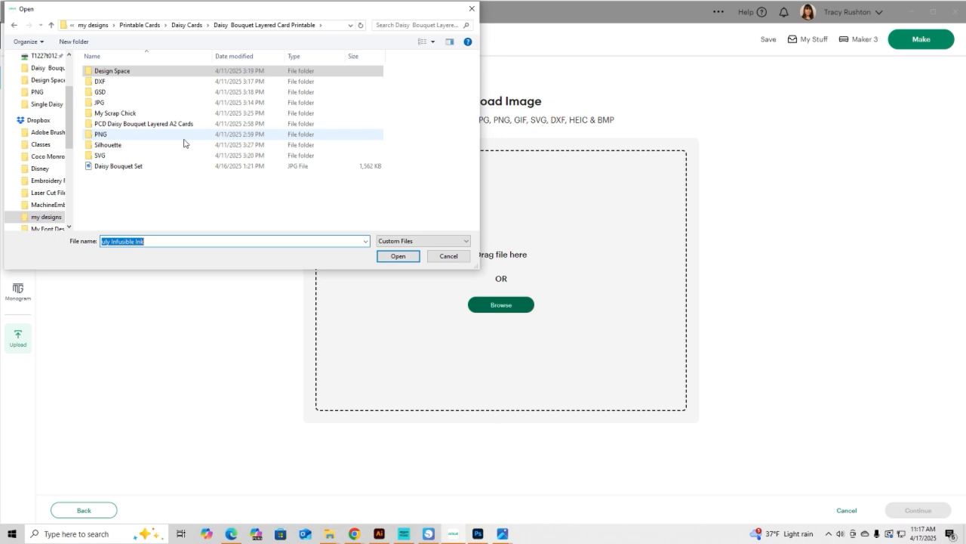
double_click(100, 136)
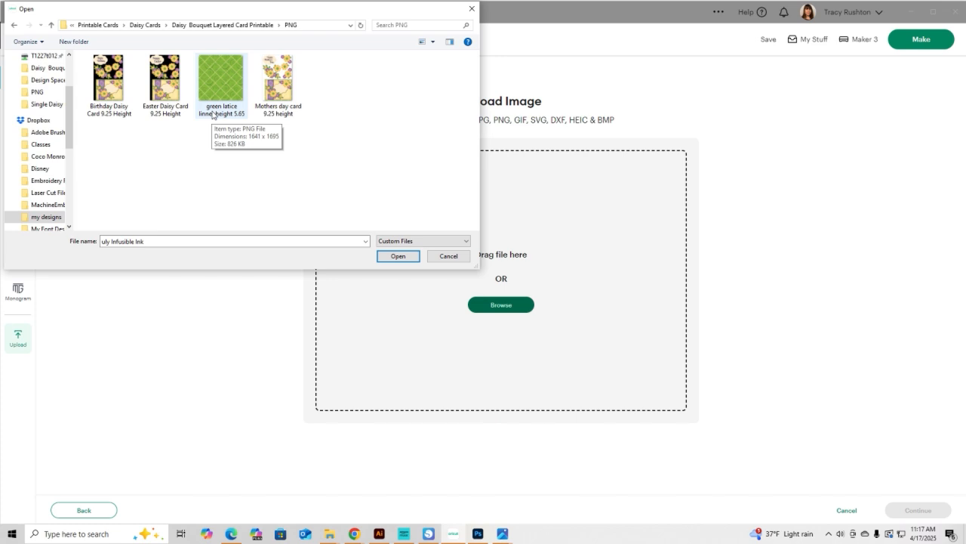
click(217, 101)
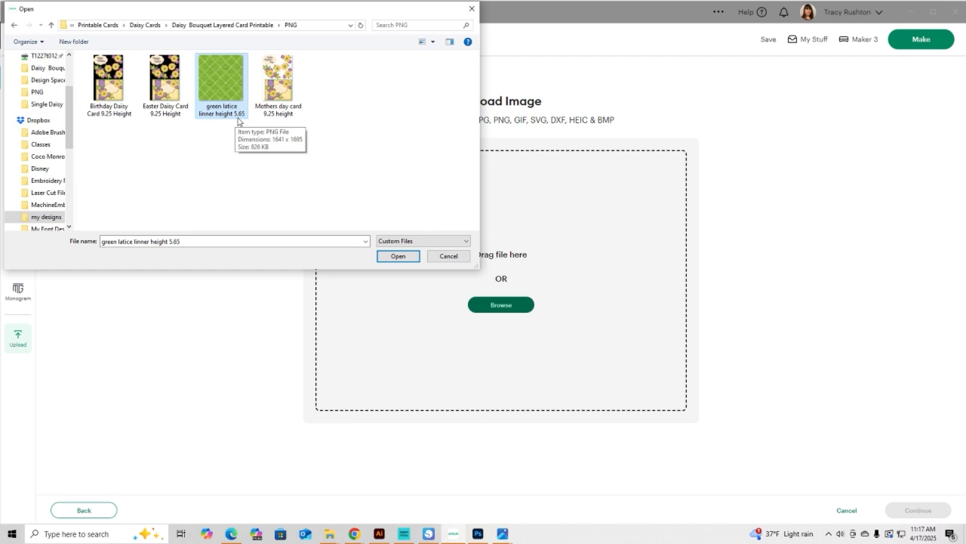
click(399, 257)
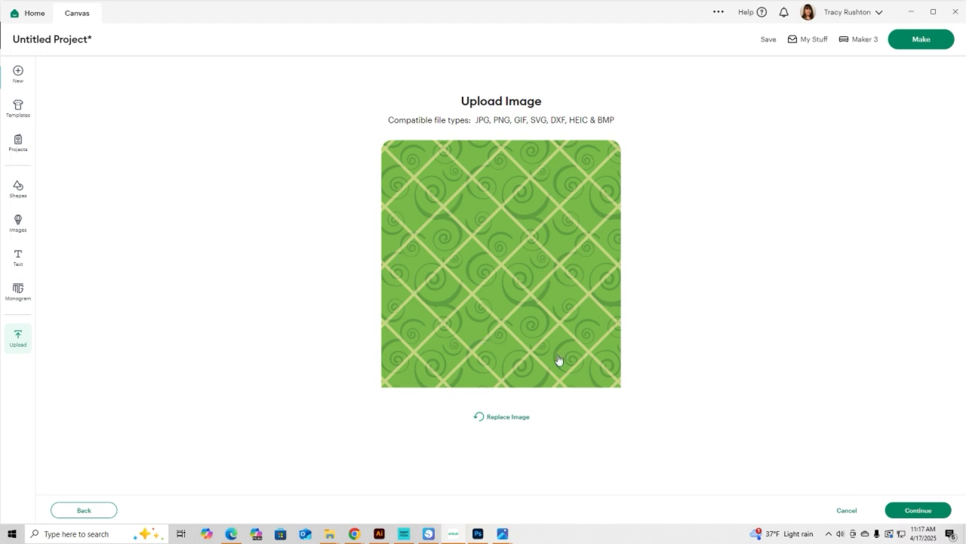
Convert the green lattice image to a Flat Graphic without removing any background, and upload it to the canvas
click(915, 511)
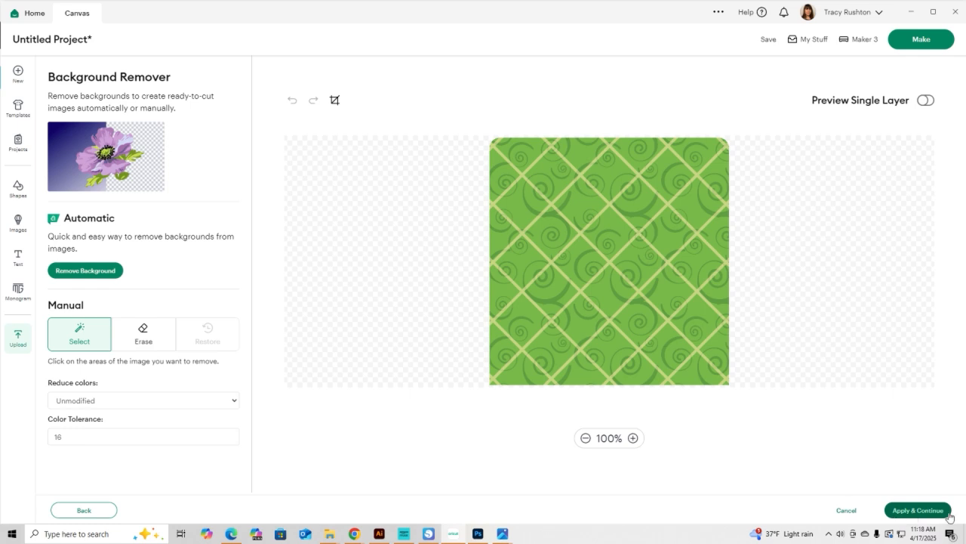
click(927, 512)
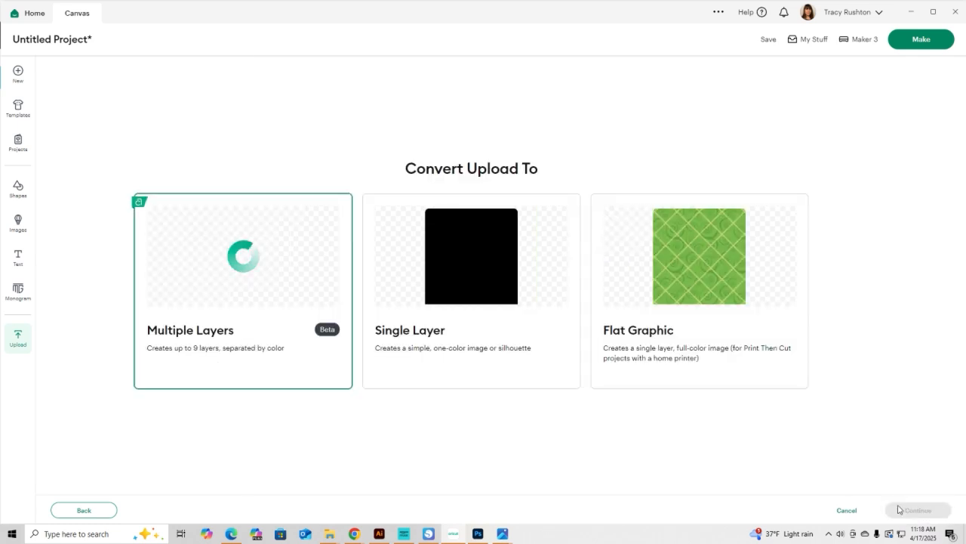
click(702, 305)
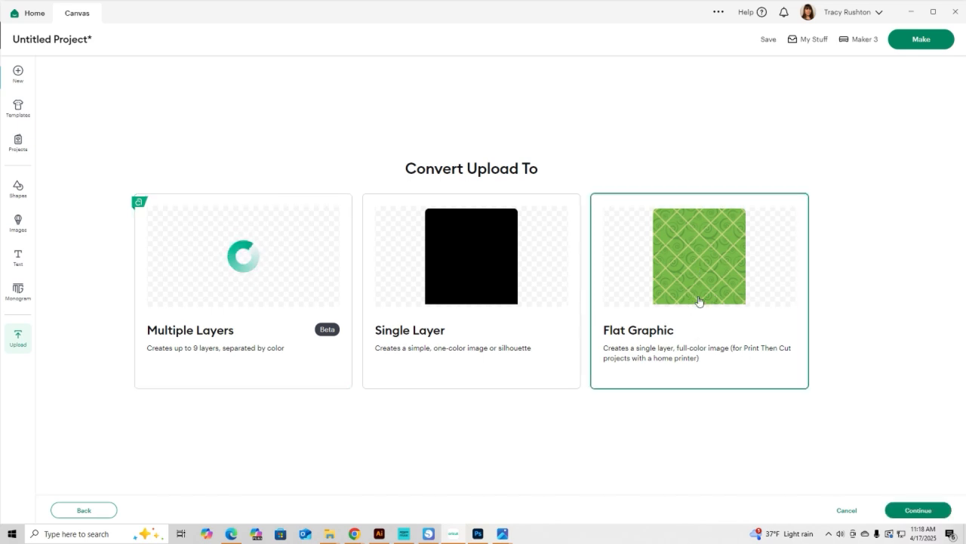
click(929, 510)
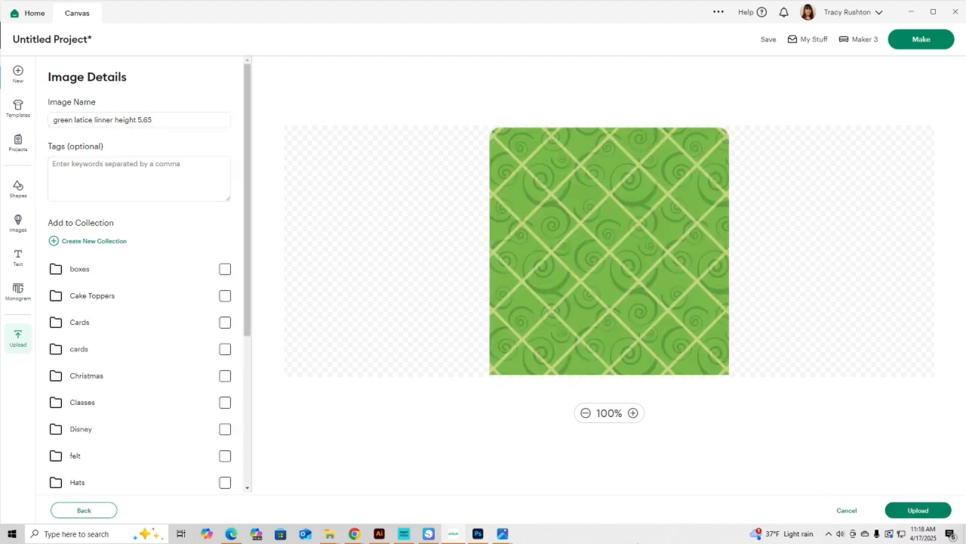
click(927, 511)
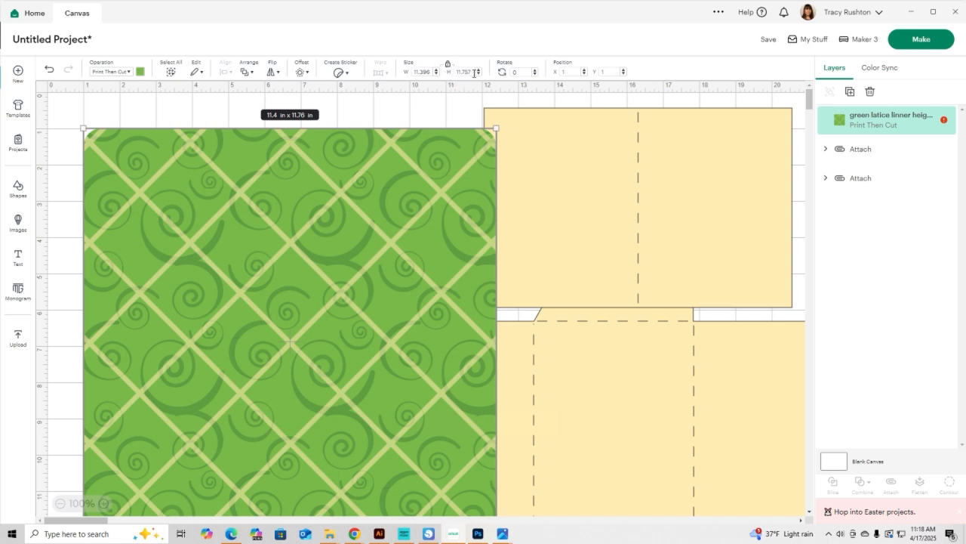
Set the green lattice liner's height to 5.62 in and place it over the envelope below the card base
drag(472, 72, 448, 75)
text(6)
text(.62)
key(Return)
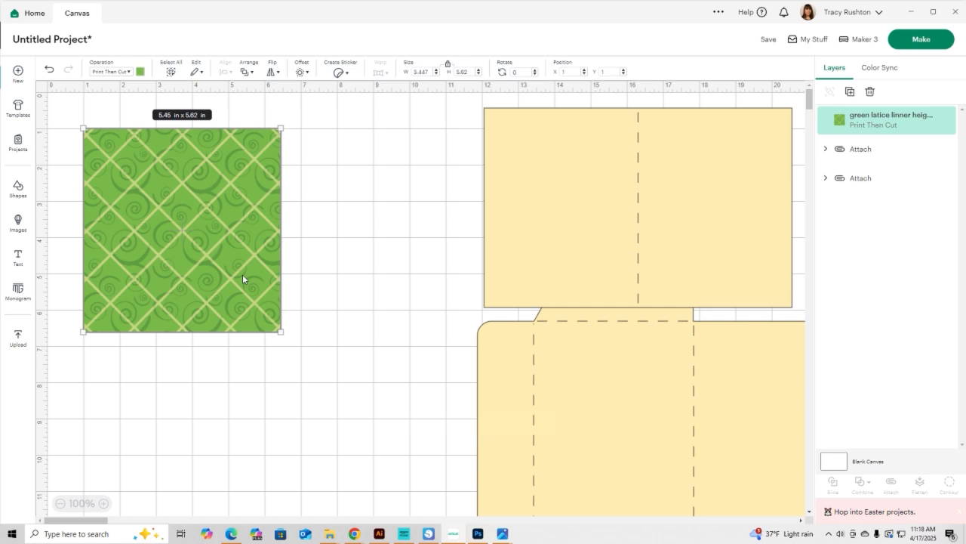
drag(243, 279, 673, 481)
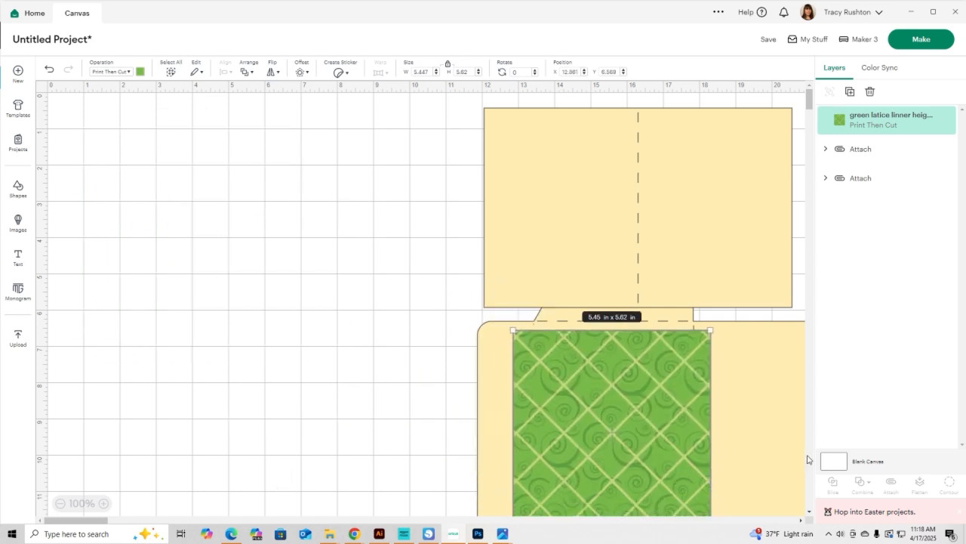
drag(641, 444, 577, 418)
click(293, 323)
click(141, 296)
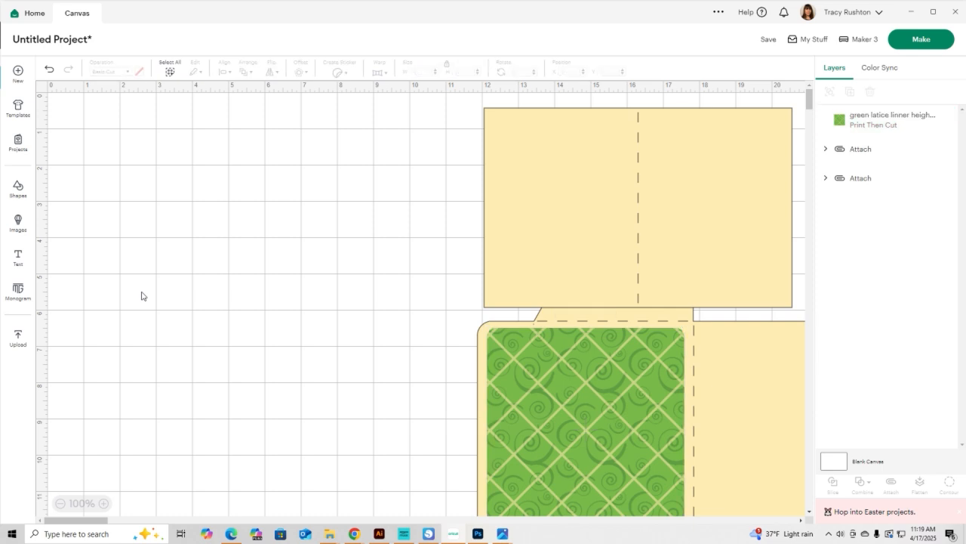
Choose "Birthday Daisy Card 9.25 Height" from the PNG folder as a new image upload
click(17, 339)
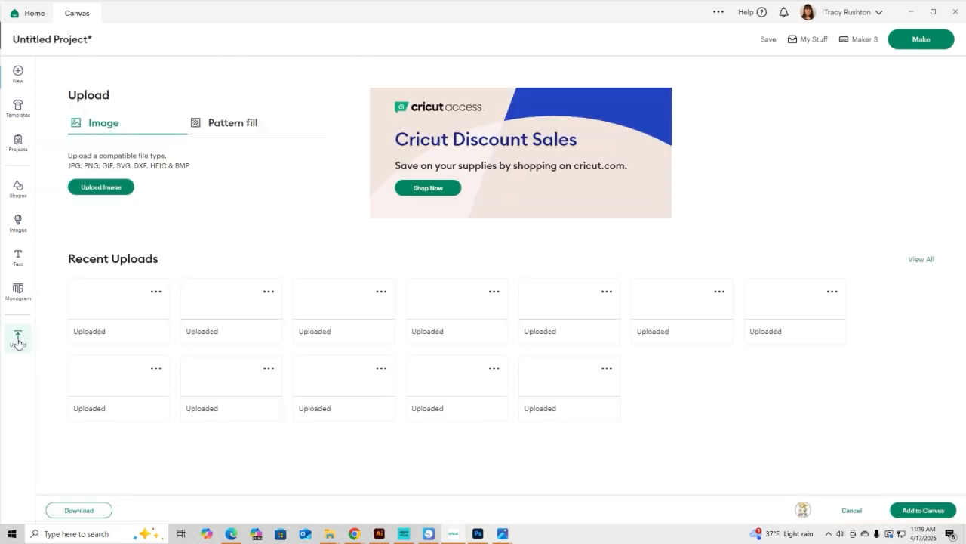
click(105, 189)
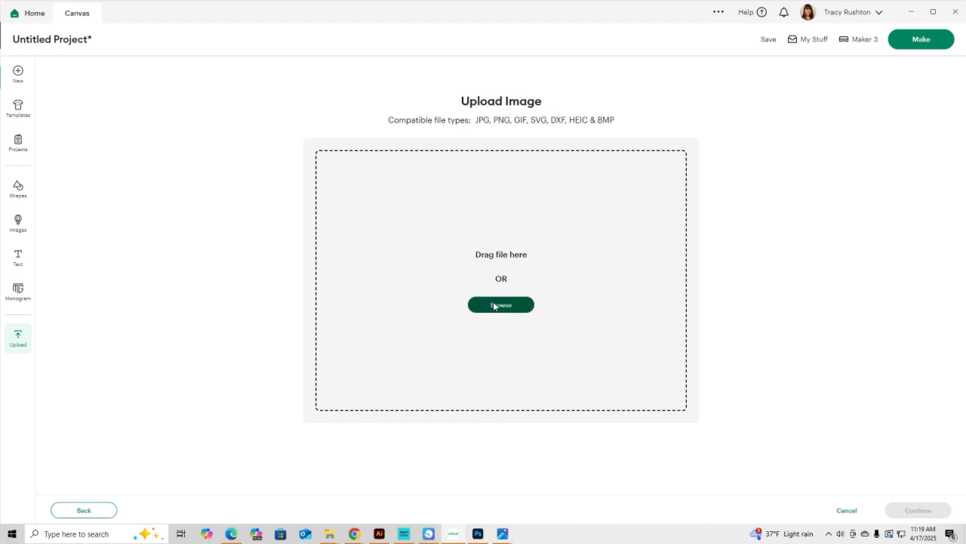
click(494, 305)
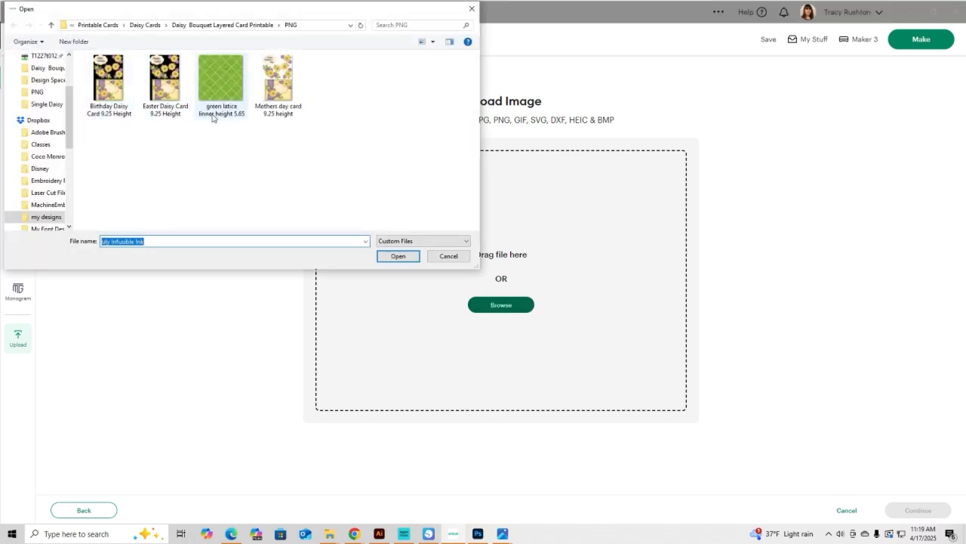
click(105, 107)
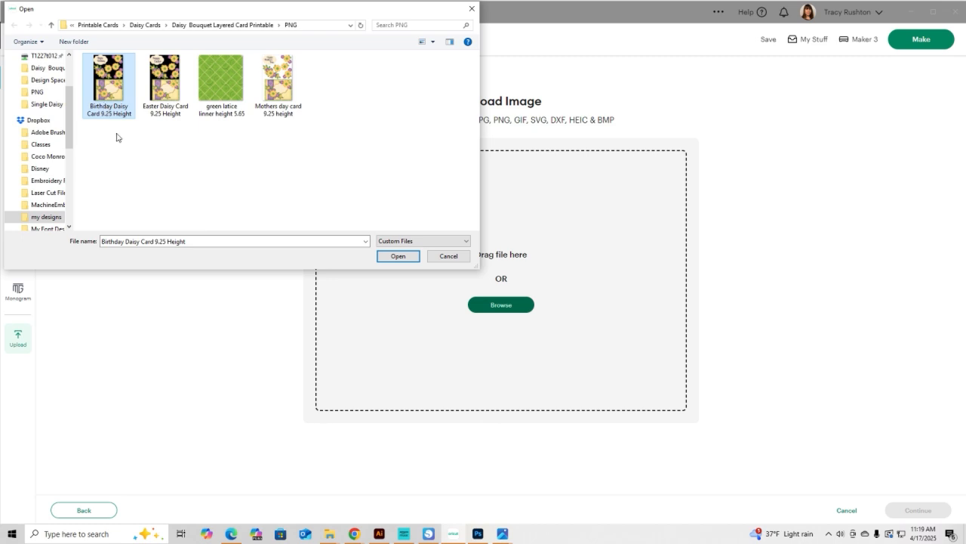
click(409, 256)
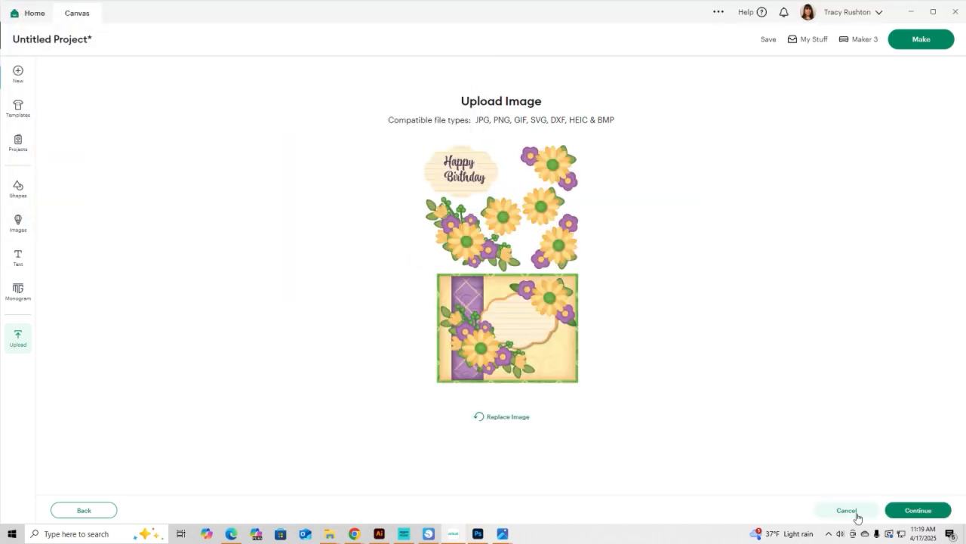
Convert the birthday daisy image to a Flat Graphic with its background unmodified, and upload it to the canvas
click(911, 513)
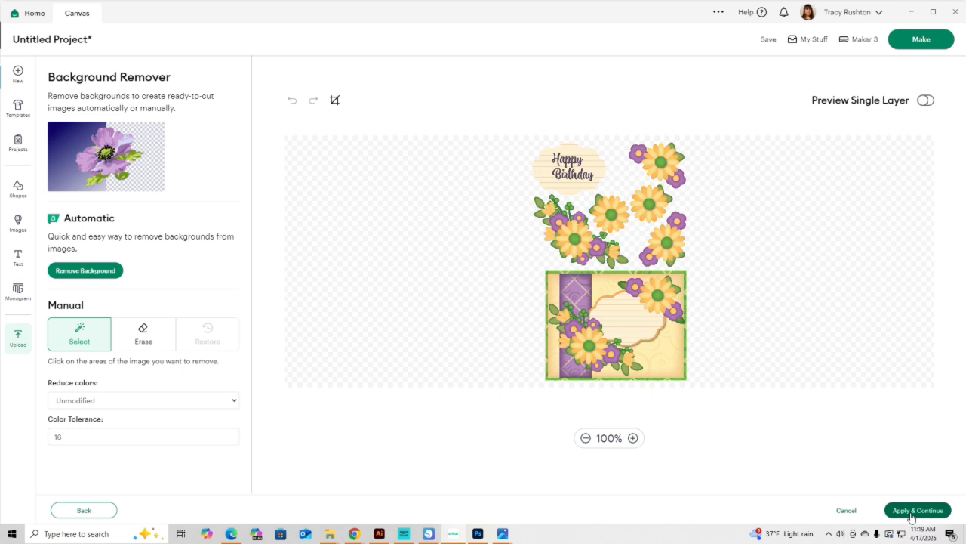
click(912, 512)
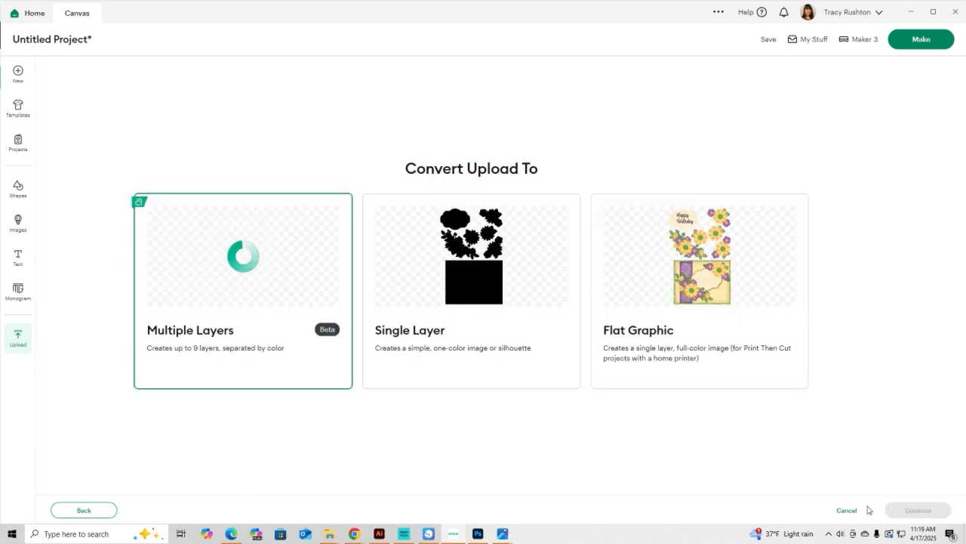
click(702, 296)
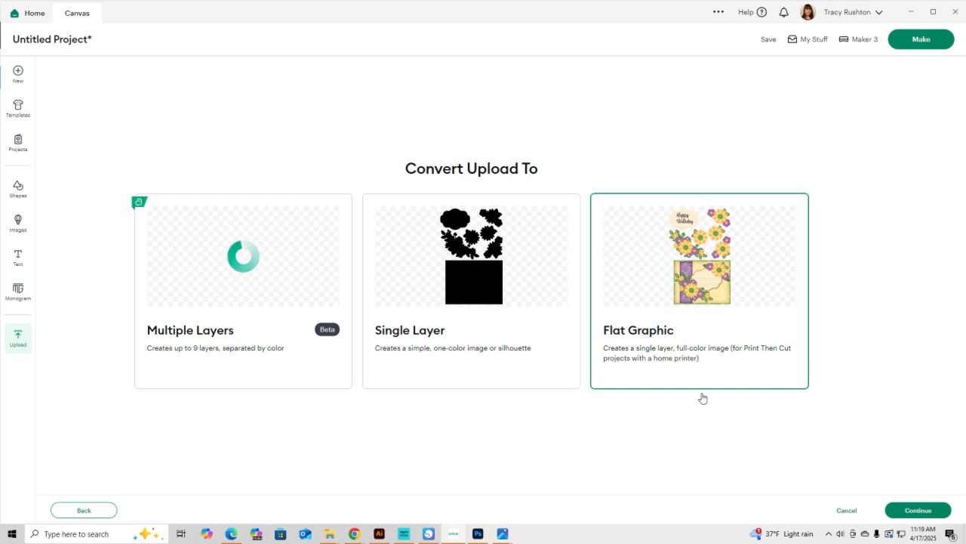
click(933, 517)
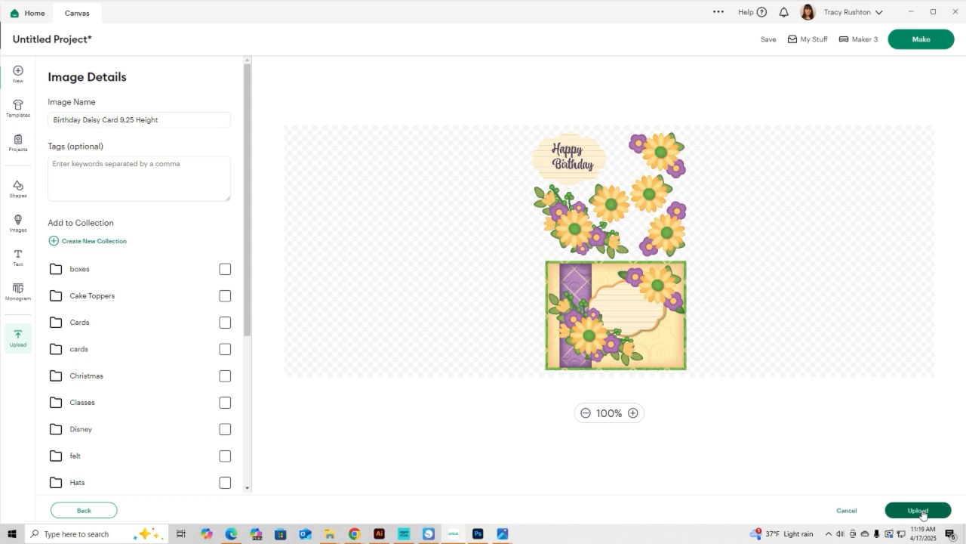
click(920, 511)
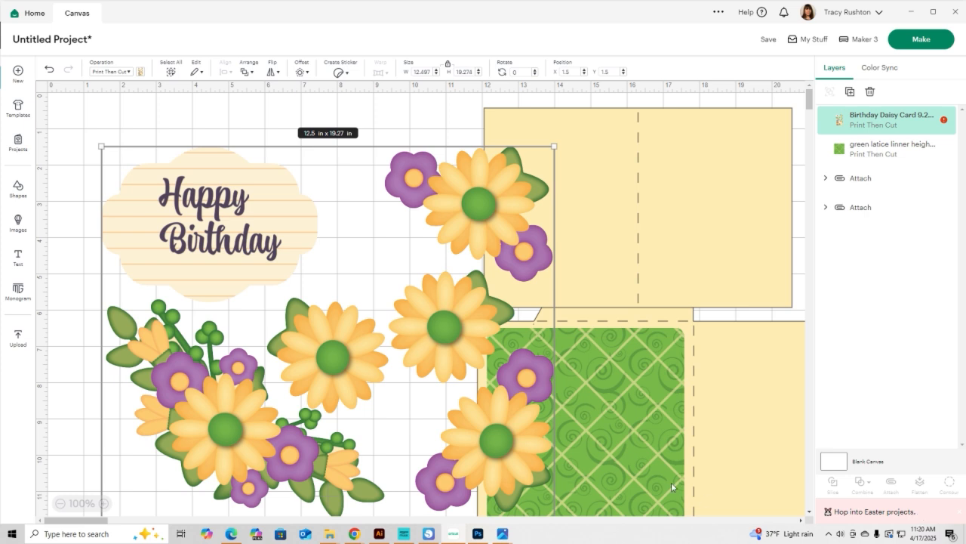
Set the birthday daisy artwork's height to 9.25 in and move it to about X 3.61, Y 0.81
click(460, 71)
text(9)
key(Return)
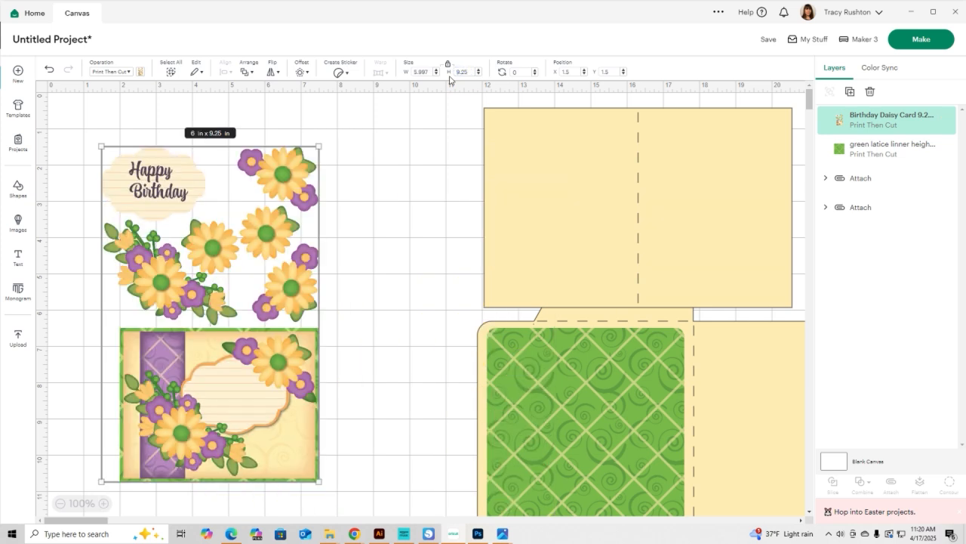
click(395, 413)
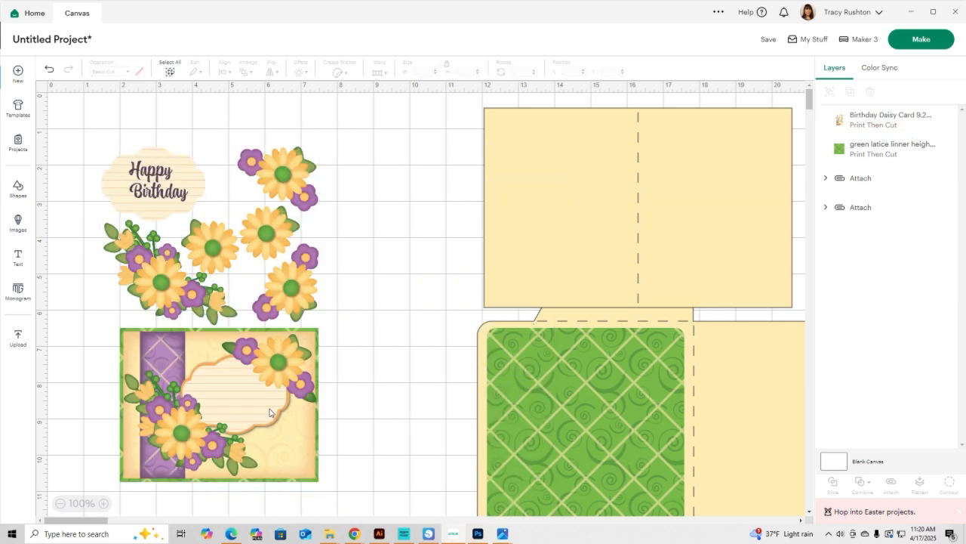
drag(270, 409, 209, 240)
click(244, 384)
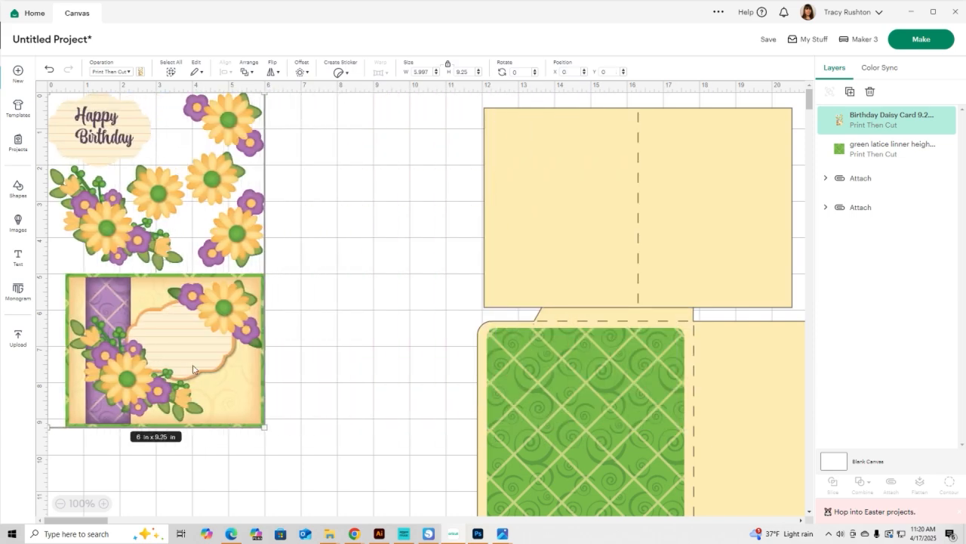
drag(180, 377, 245, 375)
click(413, 325)
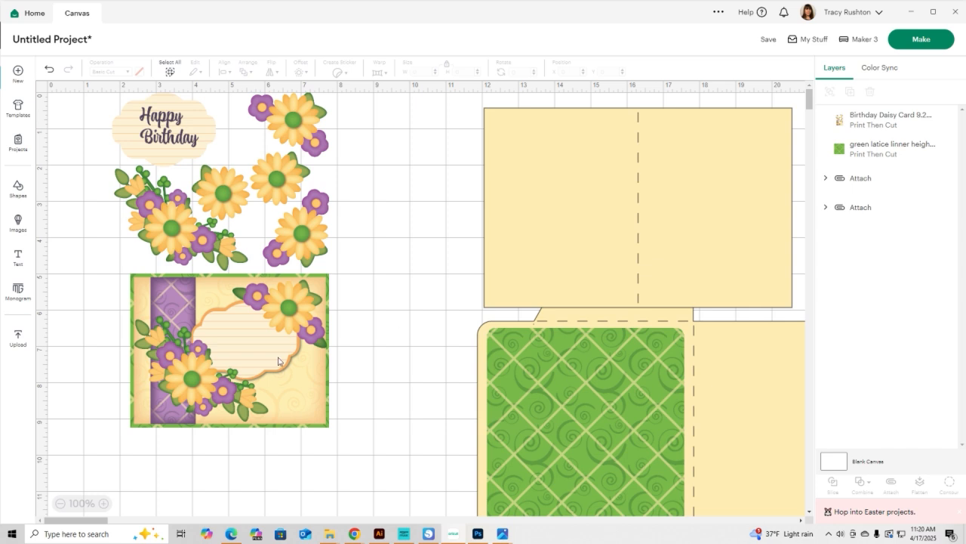
drag(280, 363, 346, 392)
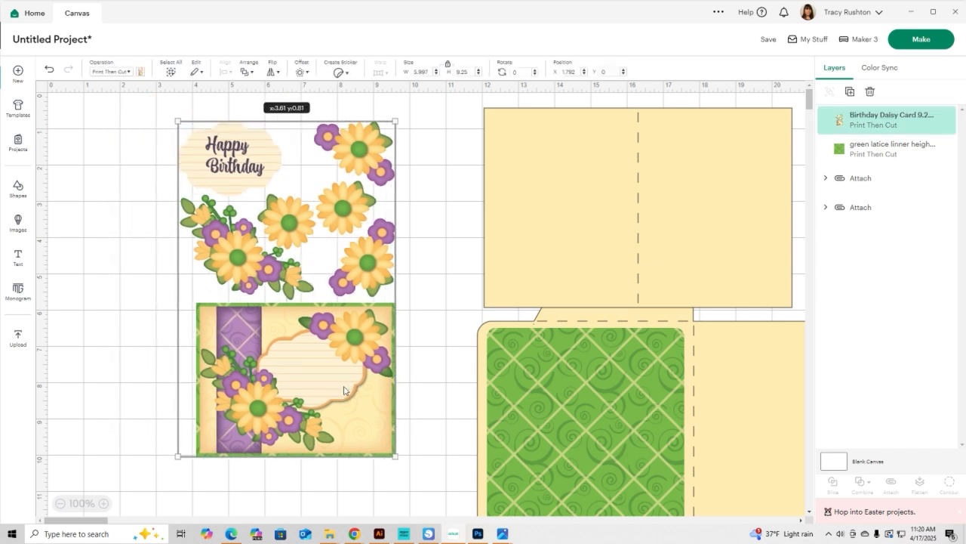
Start making the project and save it as "birthday Daisy Bouquet Layered Card" in the lowercase "cards" collection
click(922, 41)
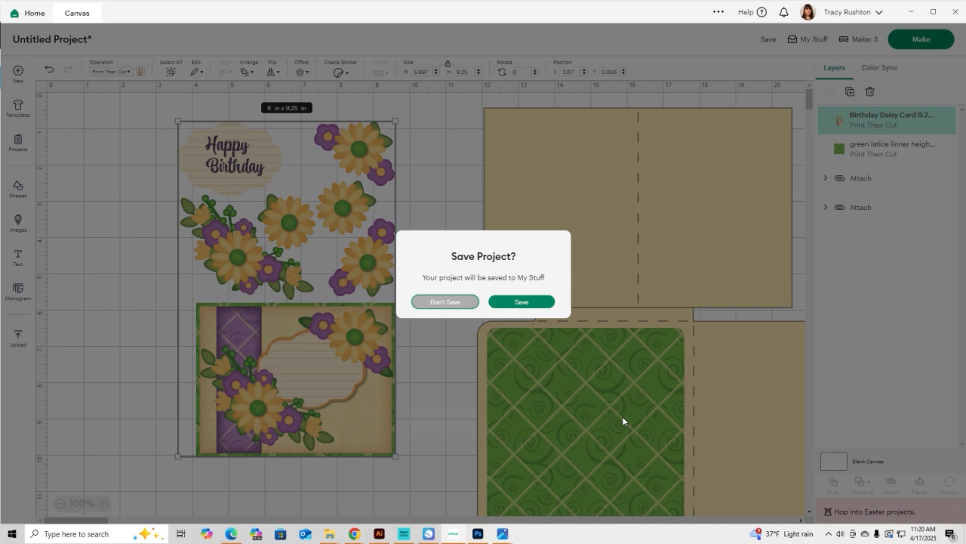
click(534, 302)
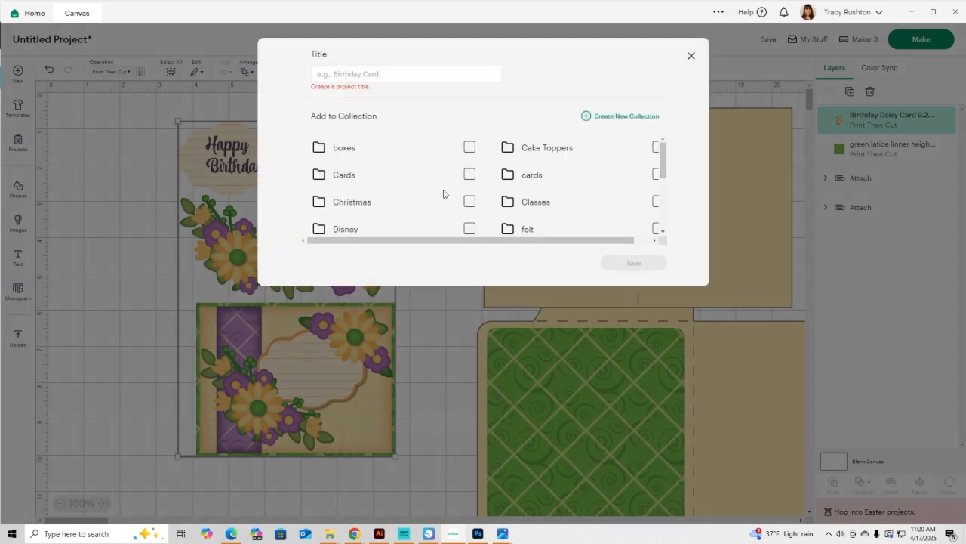
click(404, 76)
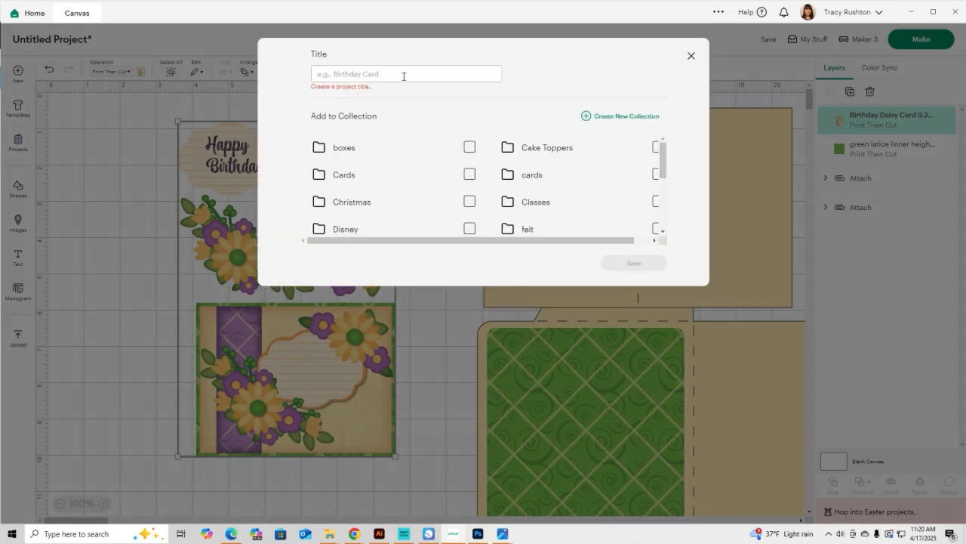
text(bir)
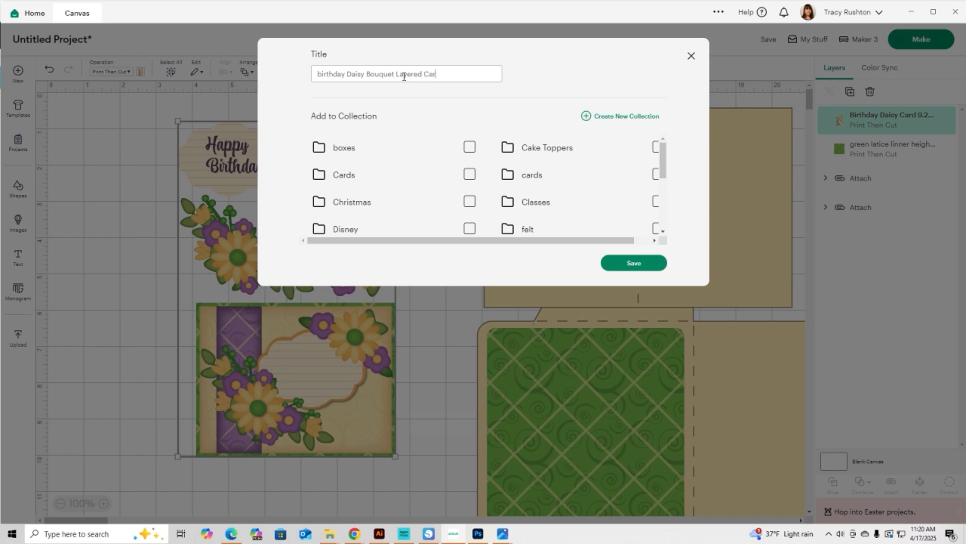
click(655, 174)
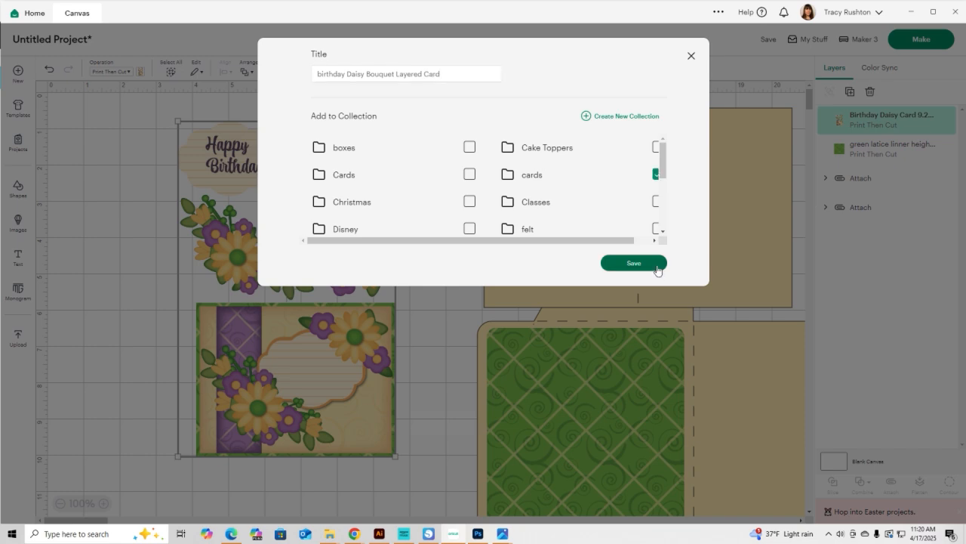
click(655, 265)
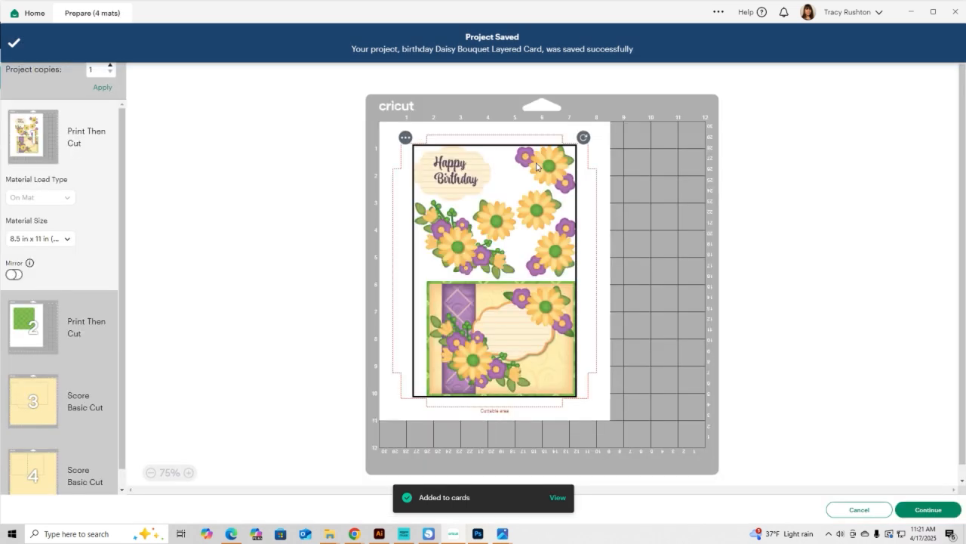
Review the four prepared mats and set the envelope mat's material size to 8.5 in x 11 in (Letter)
click(291, 259)
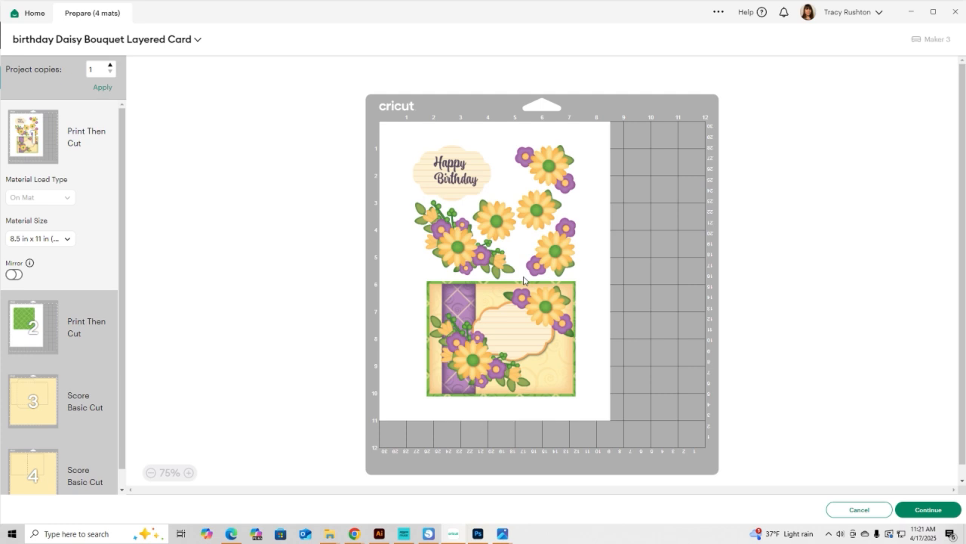
click(36, 325)
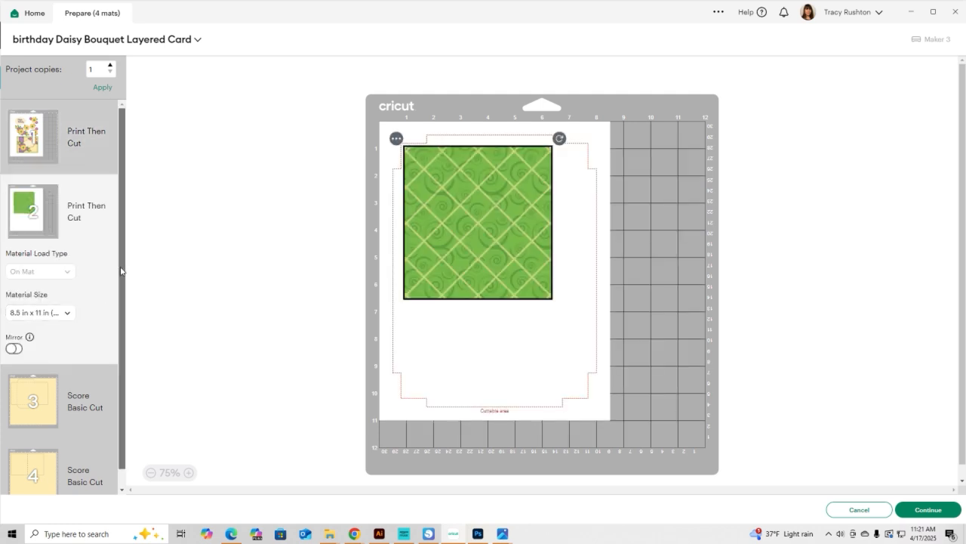
scroll(62, 377, down, 1)
click(28, 375)
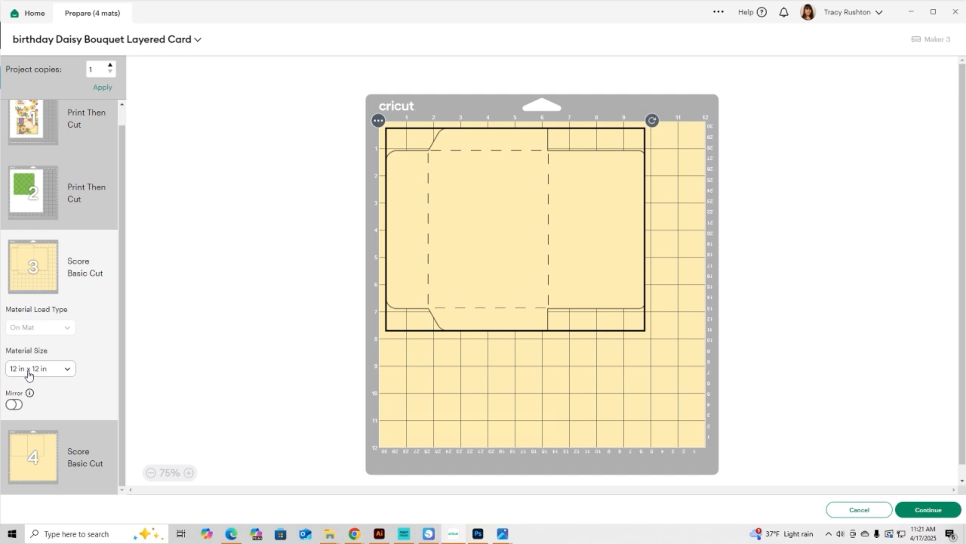
click(40, 450)
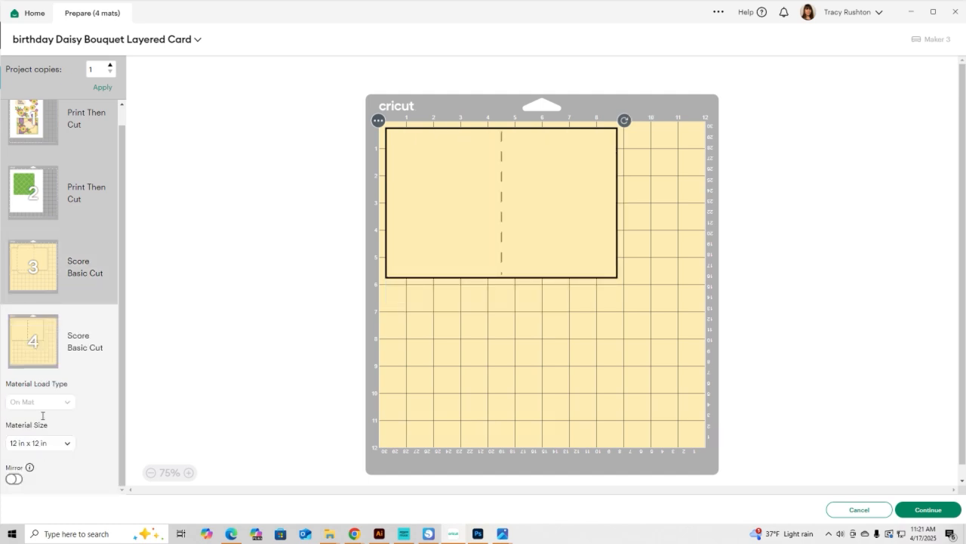
click(49, 278)
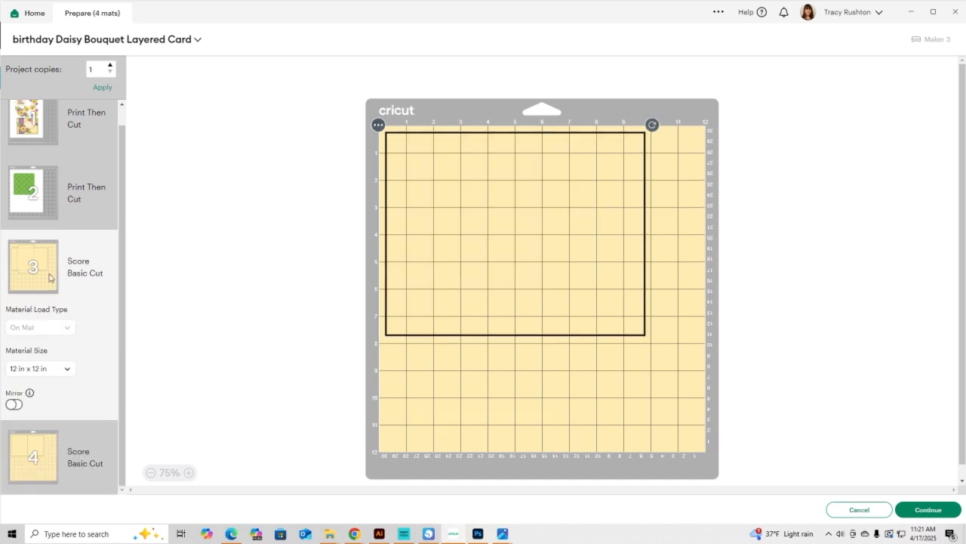
click(65, 370)
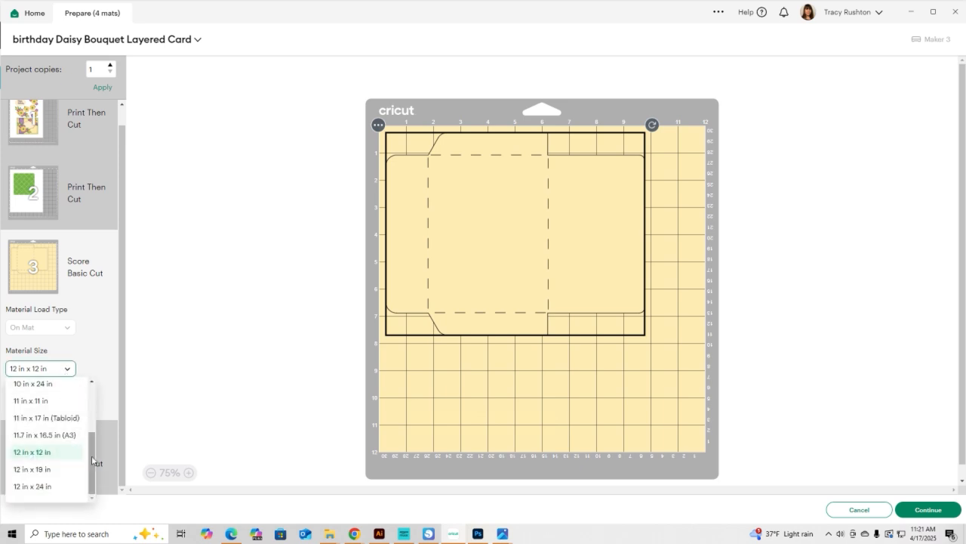
drag(92, 460, 92, 414)
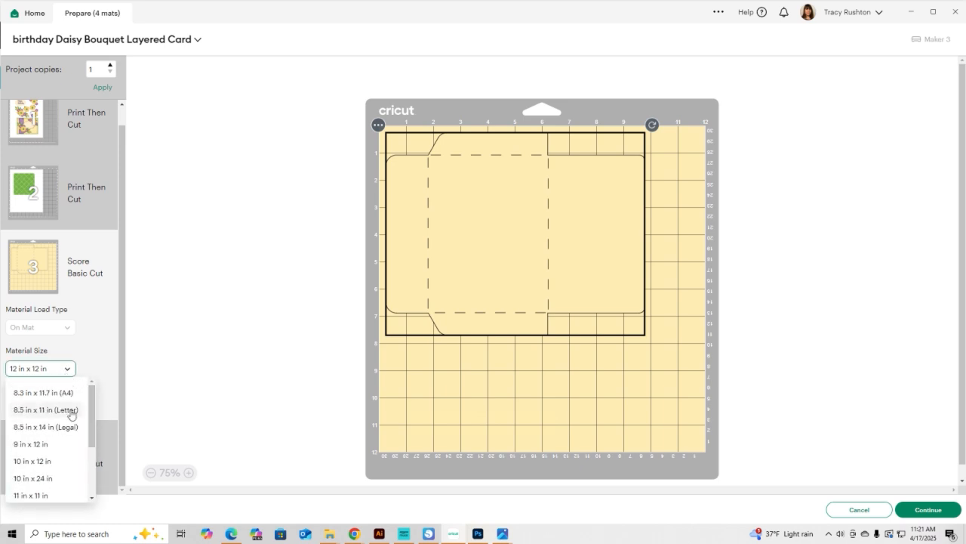
click(71, 406)
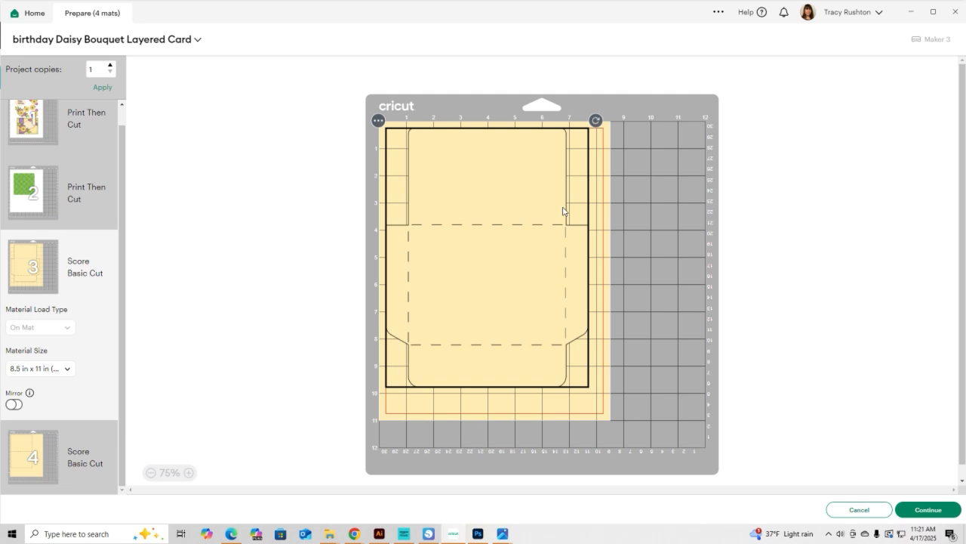
Continue to the make stage and send the birthday artwork mat to the printer with Use System Dialog turned on
click(945, 515)
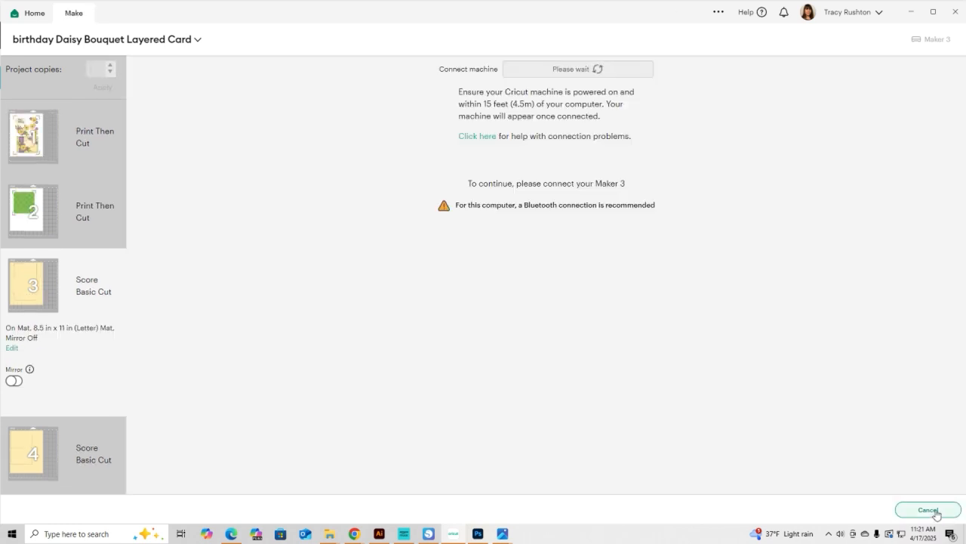
click(28, 130)
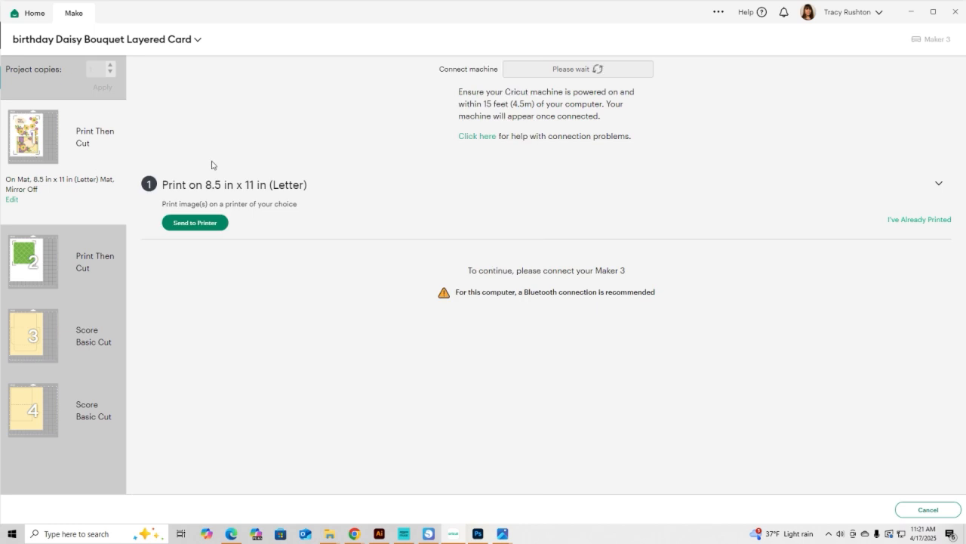
click(194, 223)
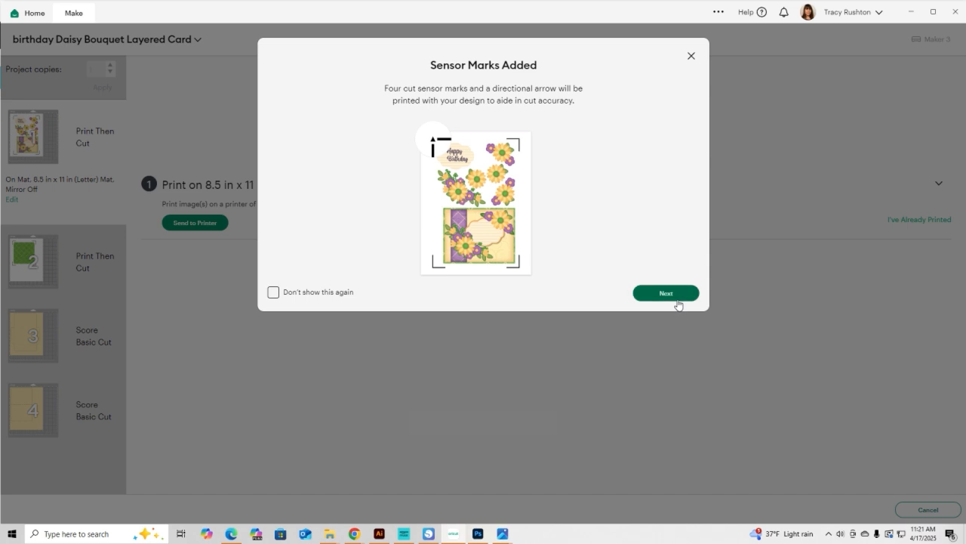
click(667, 294)
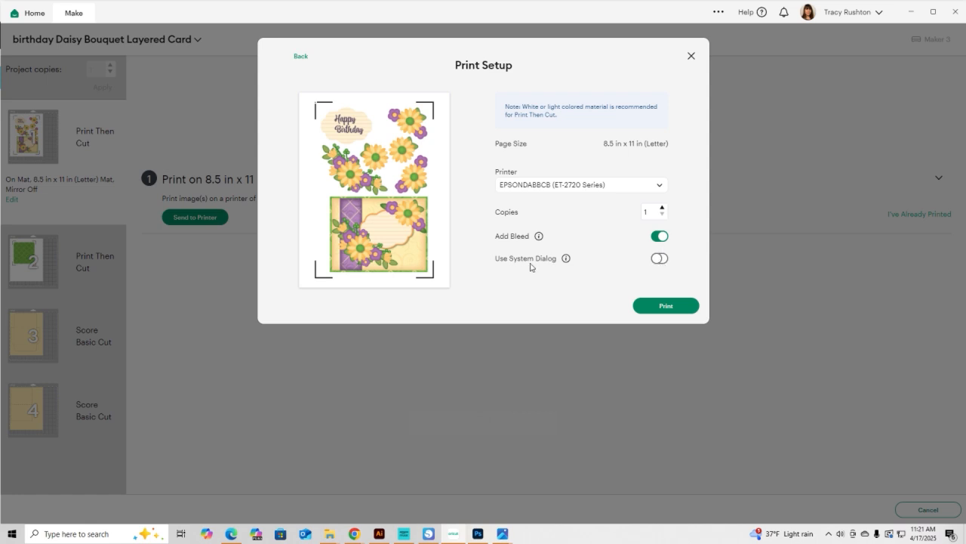
click(659, 259)
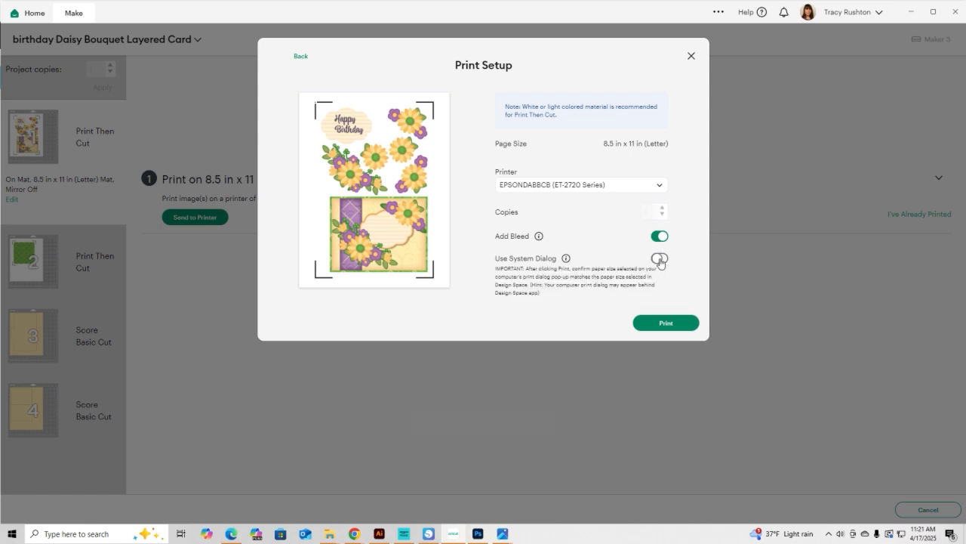
click(677, 330)
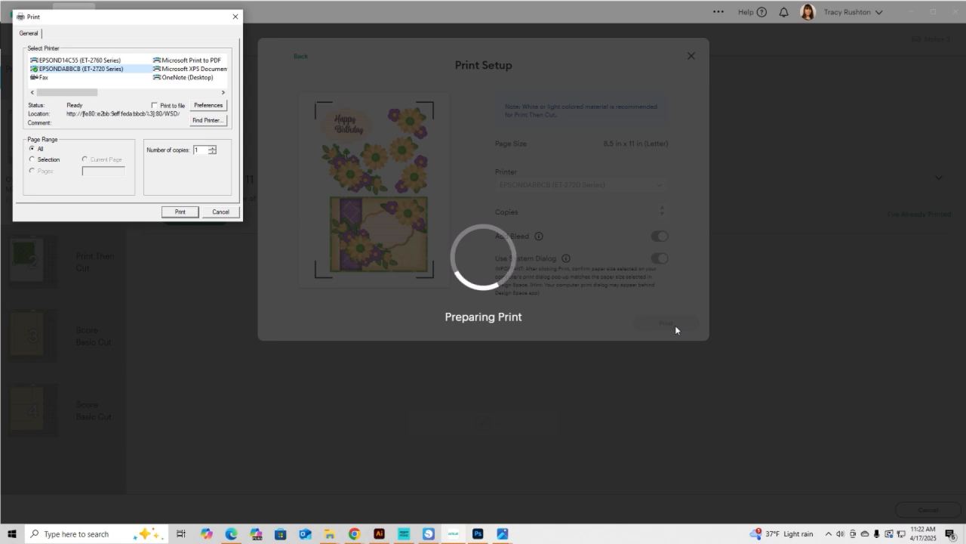
Try the Standard-Vivid quality in the printer's preferences, and cancel out of the preferences and the system print dialog
click(209, 106)
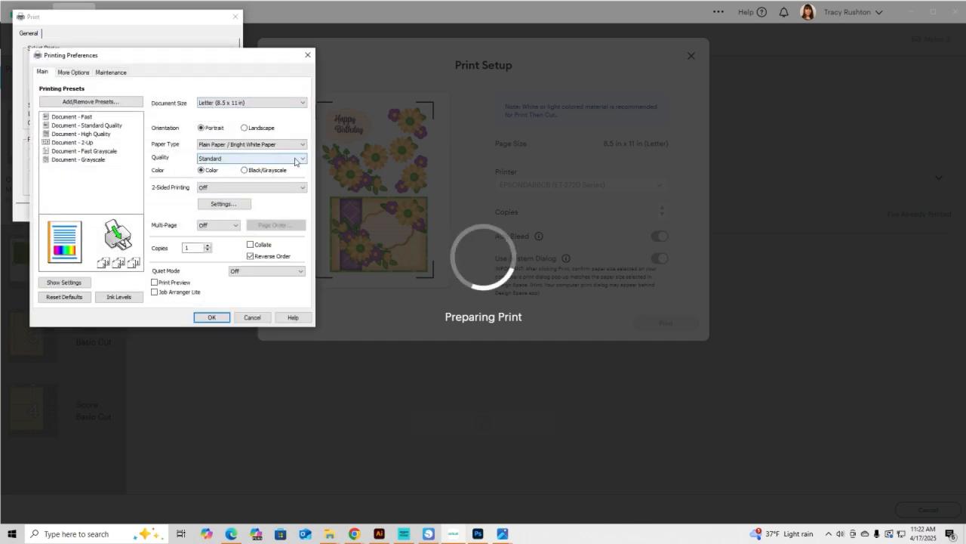
click(302, 162)
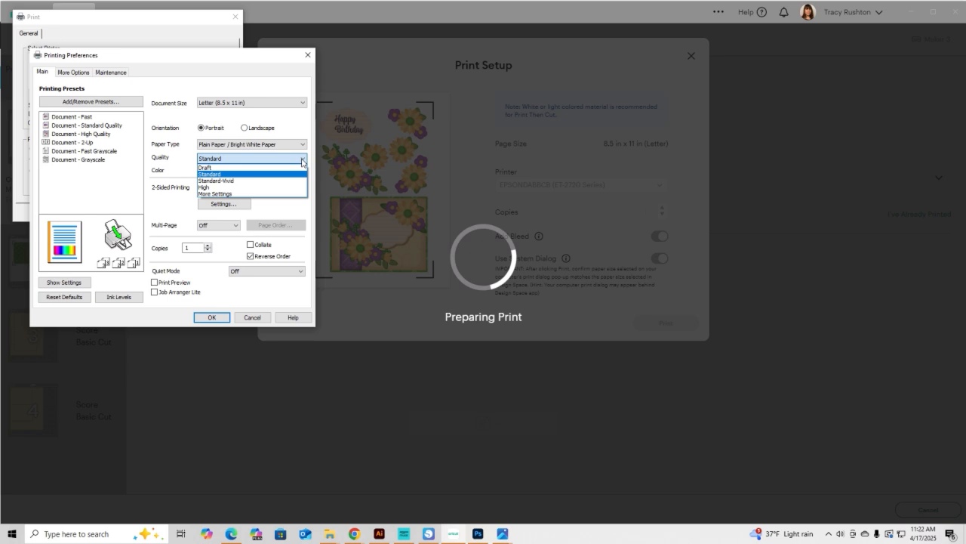
click(247, 181)
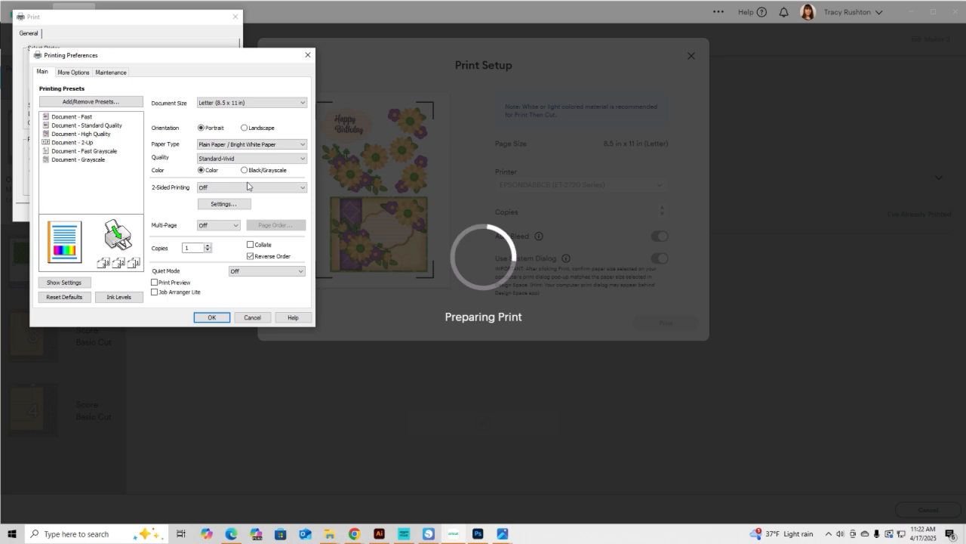
click(251, 318)
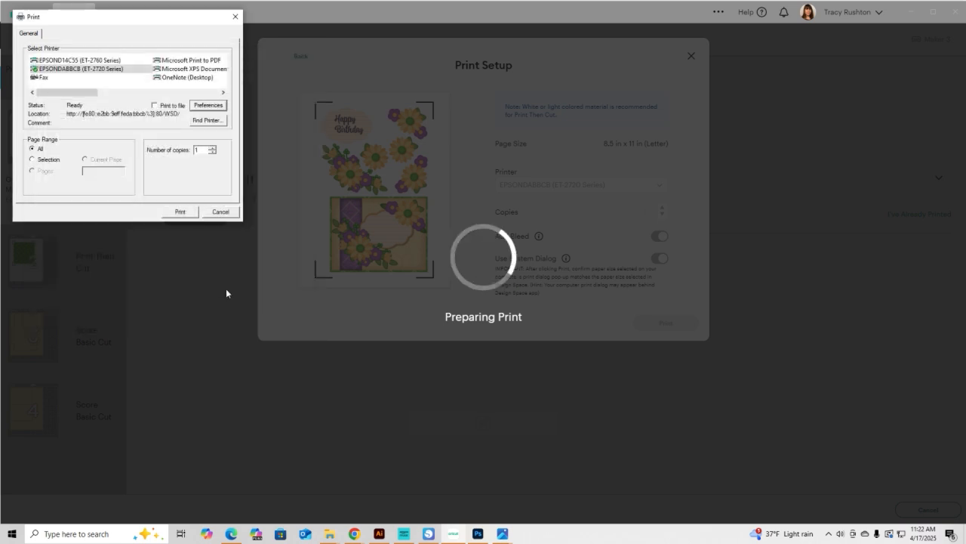
click(226, 210)
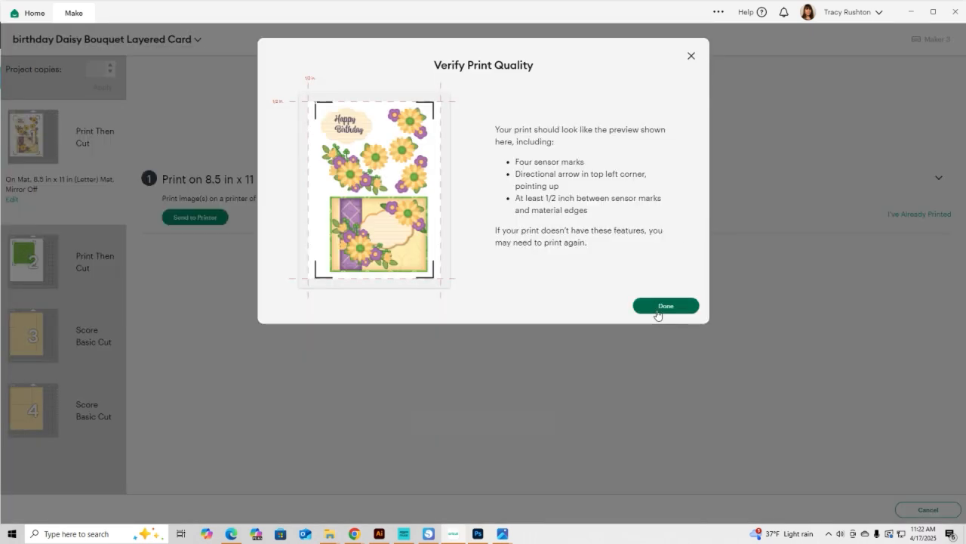
Dismiss the print quality check, cancel the cut and return to the canvas
click(657, 308)
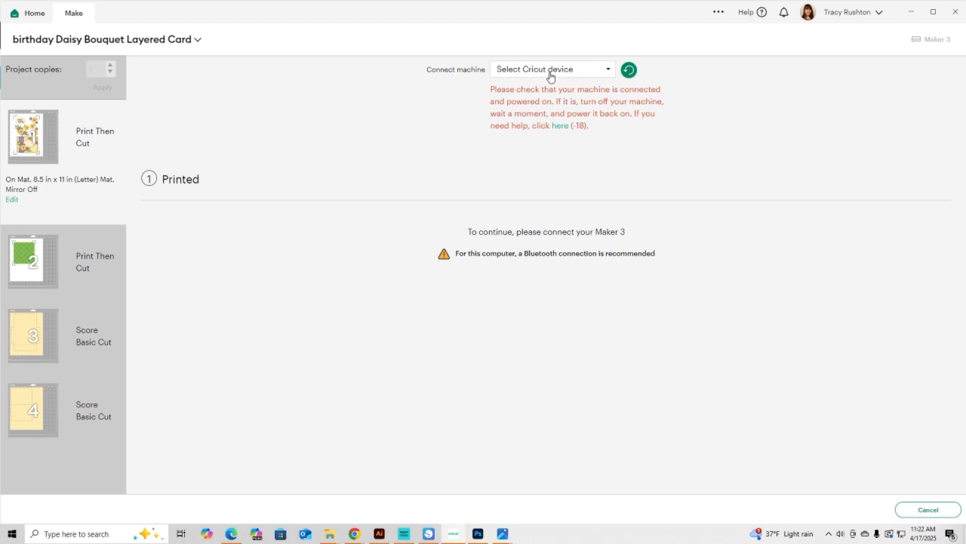
click(928, 509)
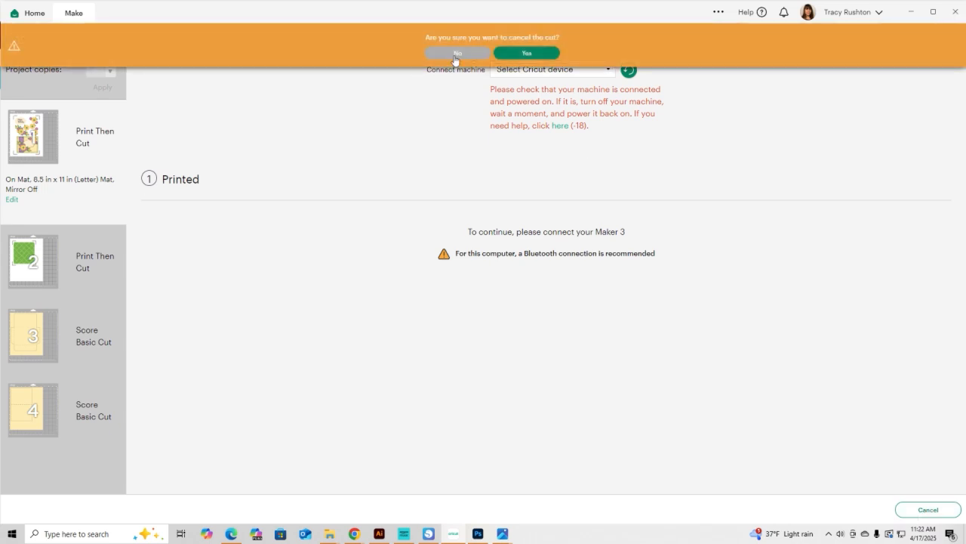
click(535, 53)
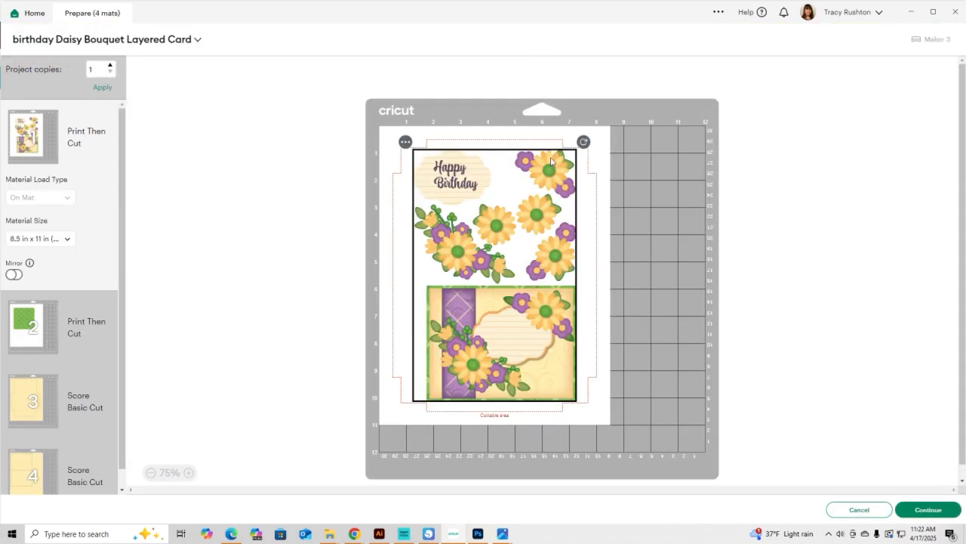
click(859, 510)
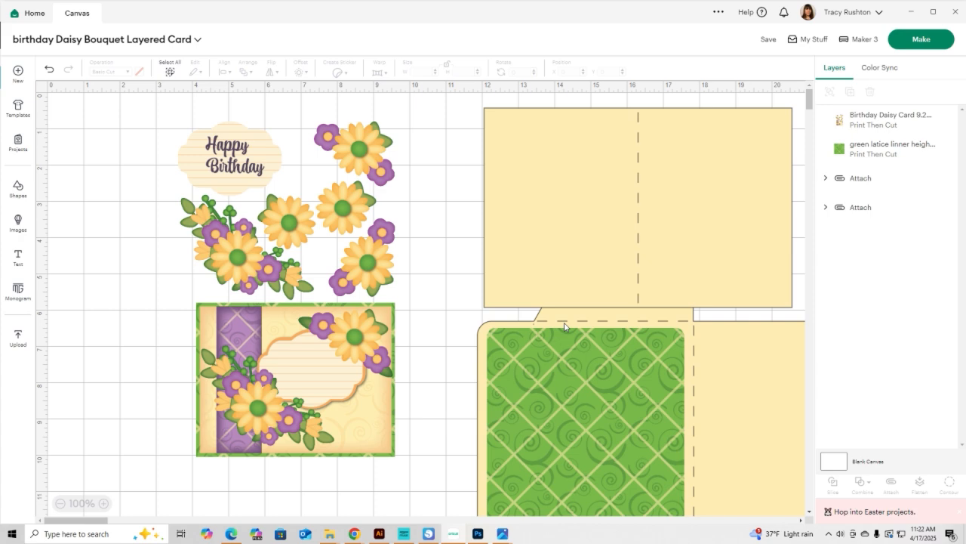
Switch to Silhouette Studio and bring its blank design page in front of the Daisy Bouquet folder window
click(912, 13)
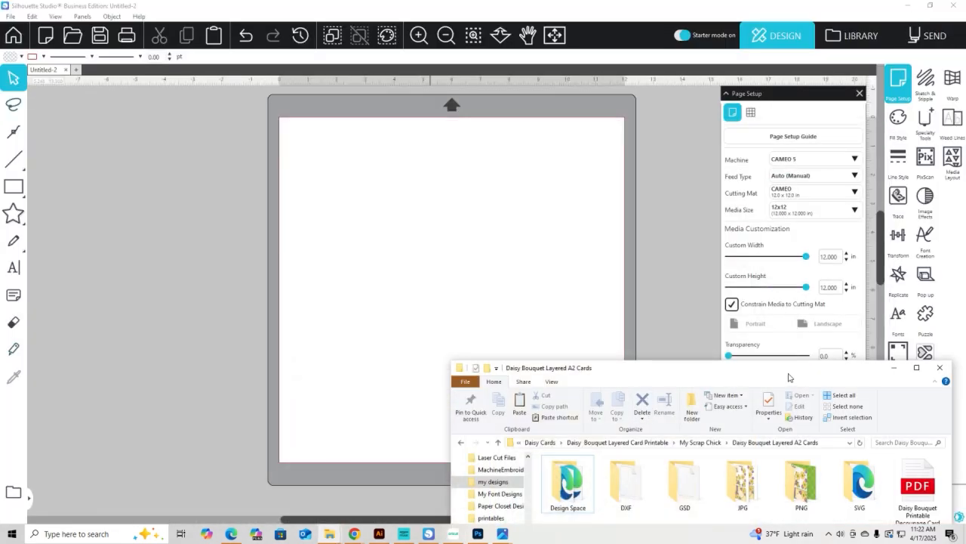
drag(789, 377, 531, 140)
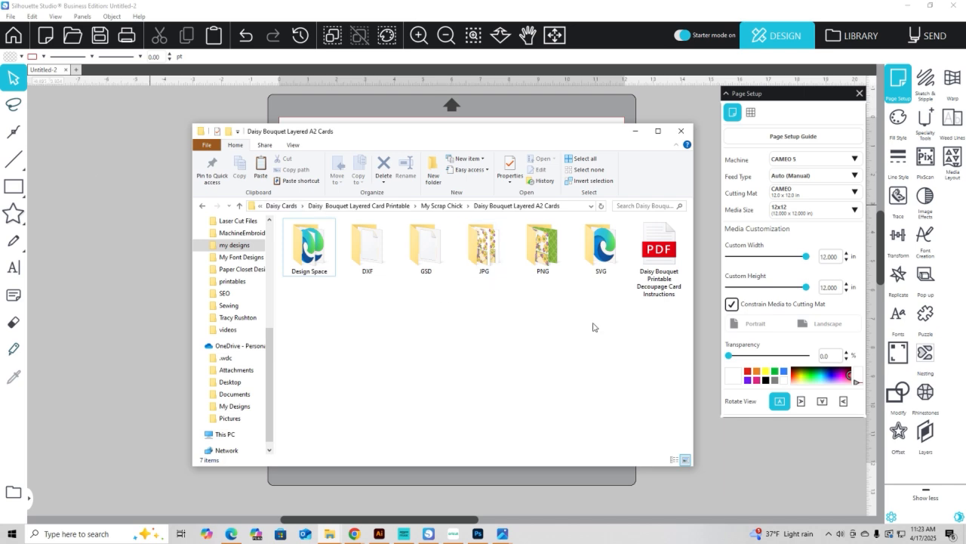
click(133, 232)
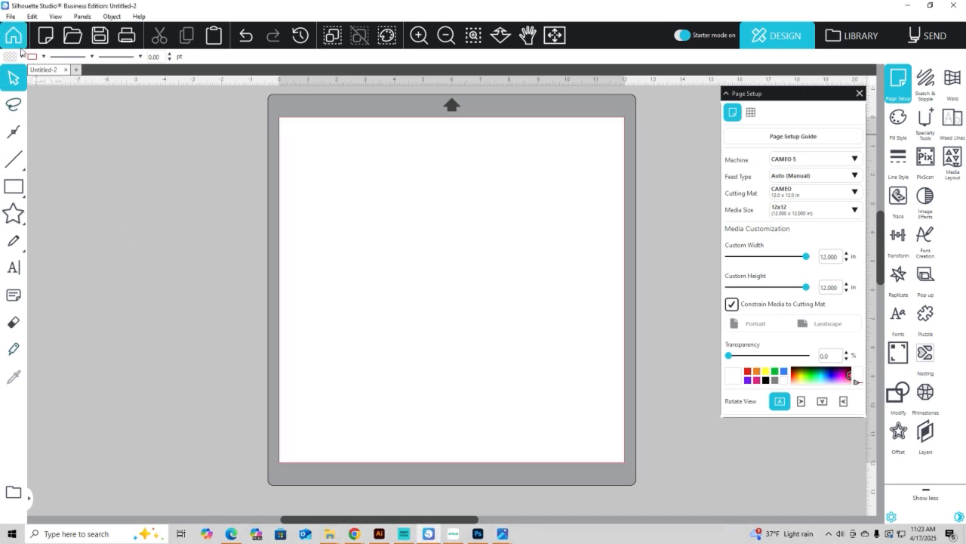
Open the green latice linner height 5.65 image from the Daisy Bouquet Layered Card Printable PNG folder
click(74, 39)
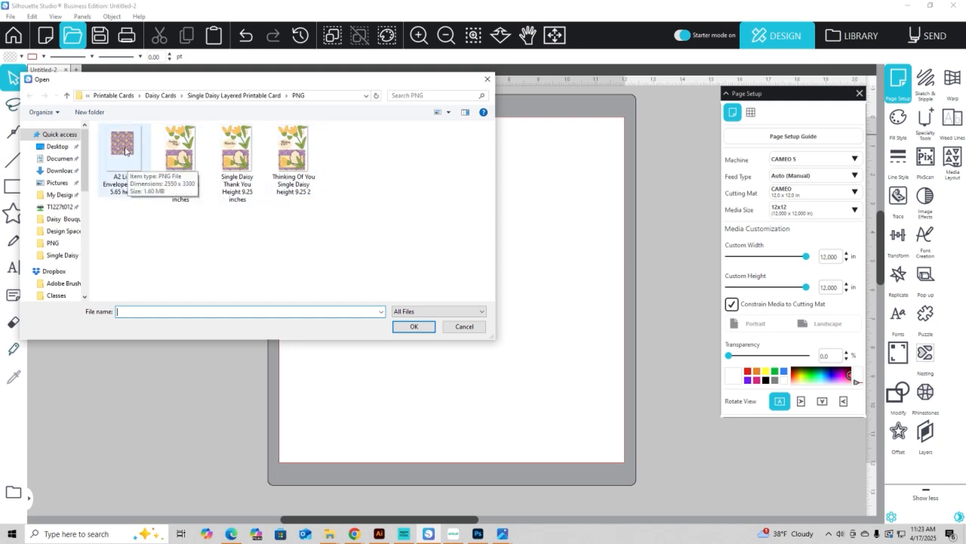
click(162, 96)
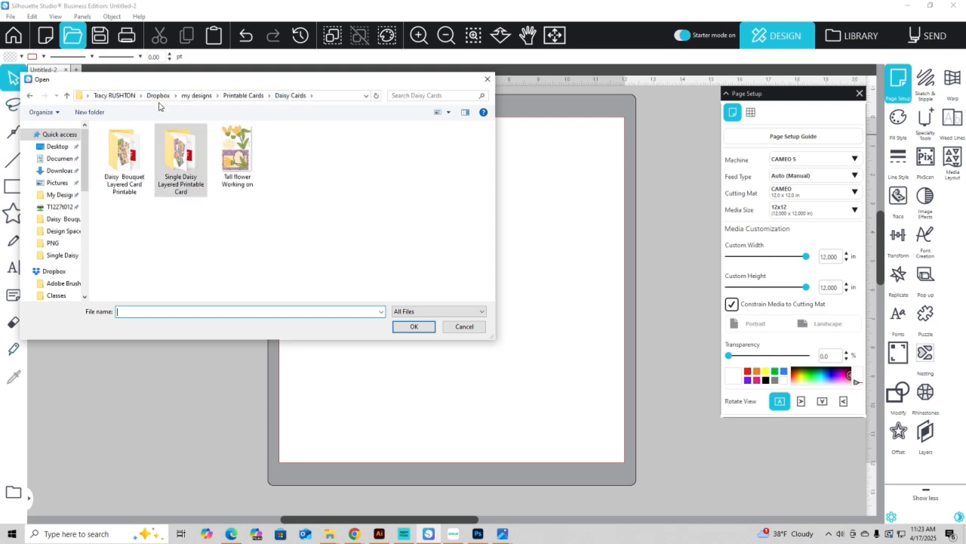
double_click(124, 157)
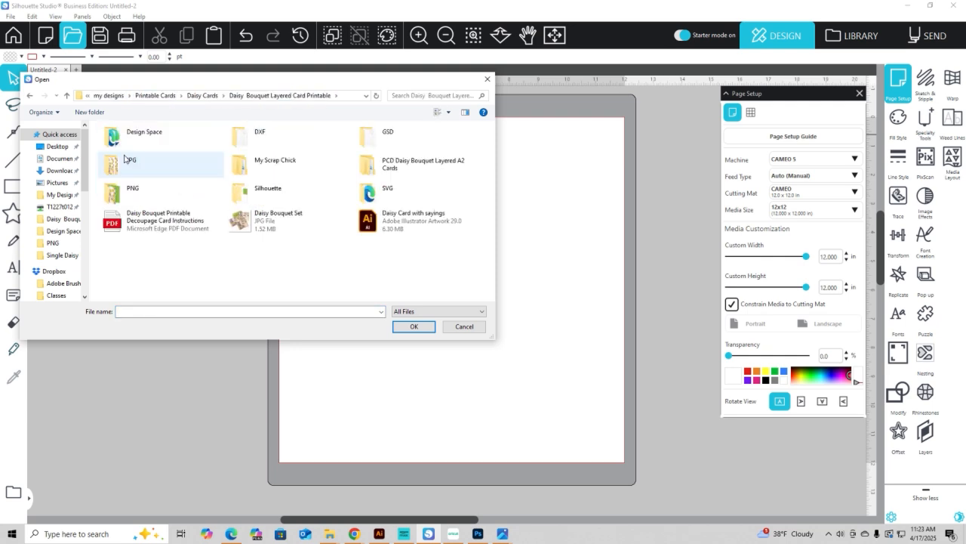
double_click(126, 195)
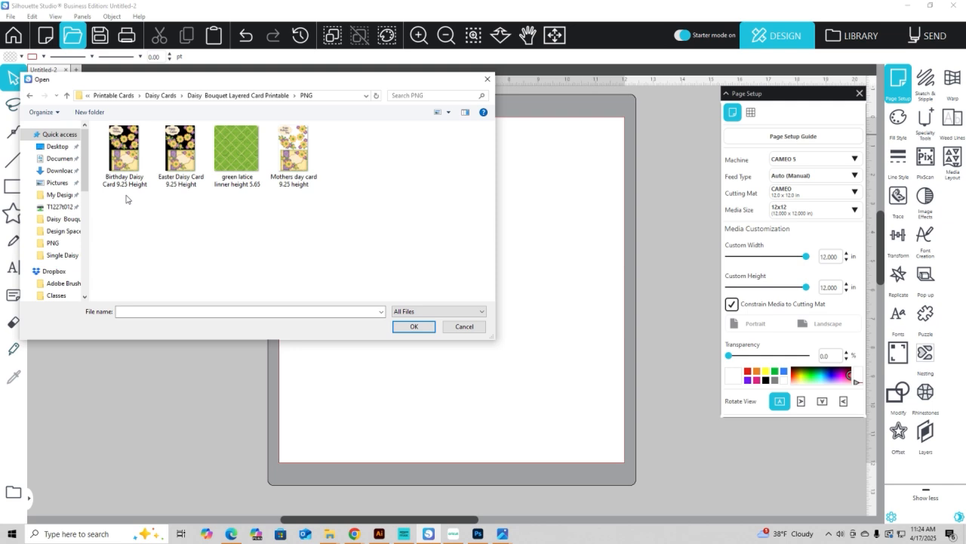
click(240, 156)
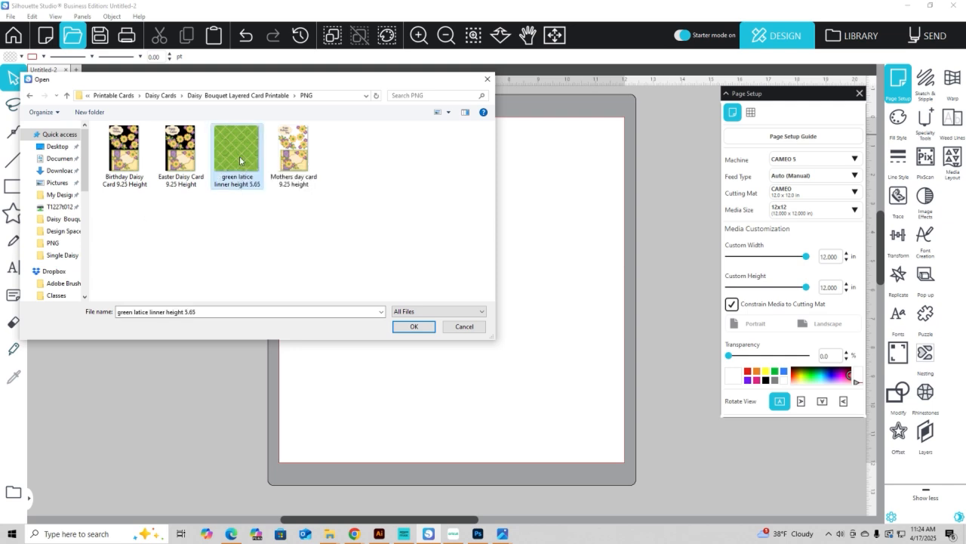
click(414, 326)
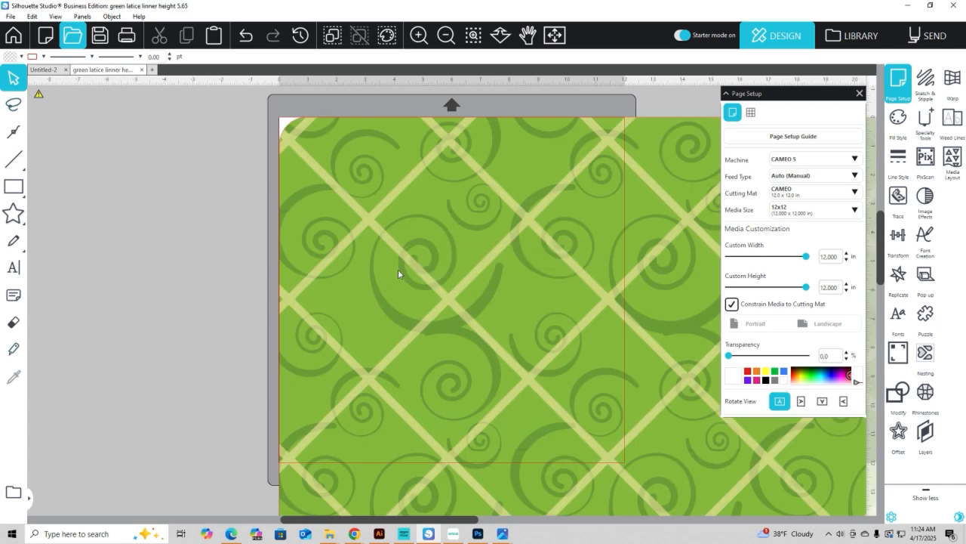
Resize the green lattice liner proportionally to 5.65 in high and move it onto the upper part of the page
click(333, 170)
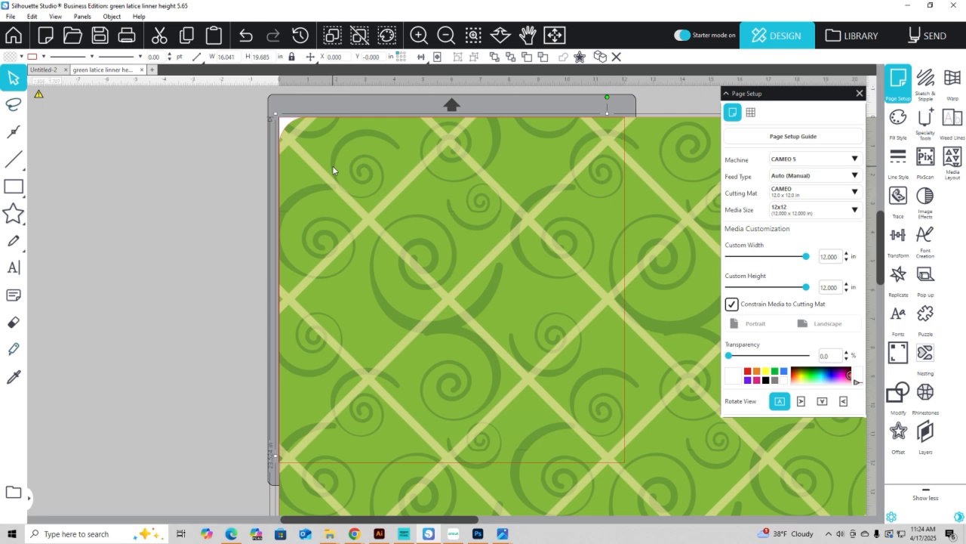
double_click(273, 57)
text(5.)
key(Return)
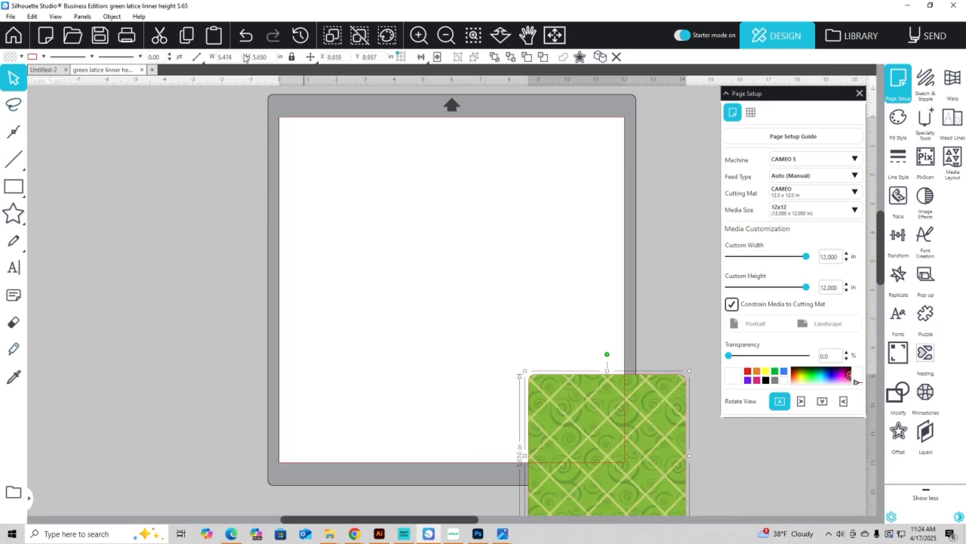
drag(647, 460, 417, 224)
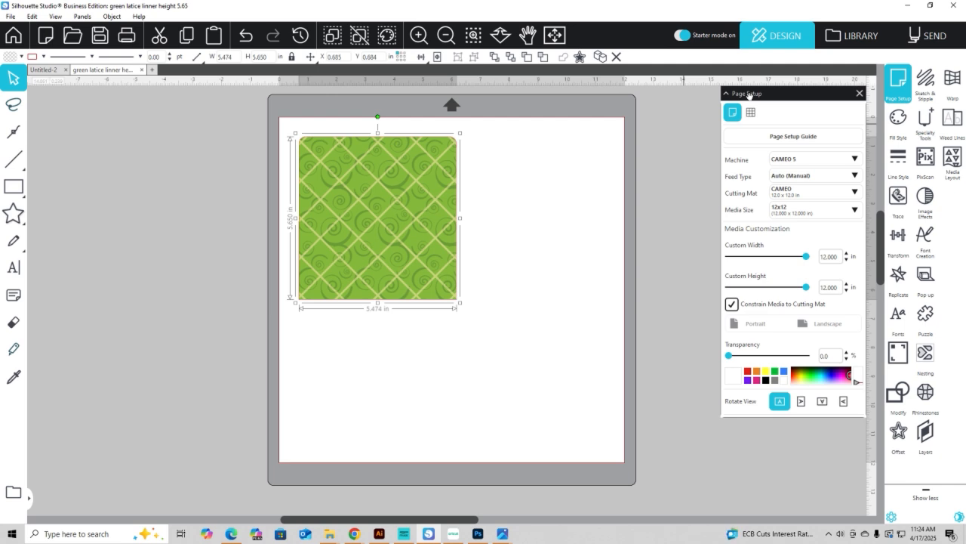
Set the media size to Letter and enable registration marks for the liner page
click(857, 210)
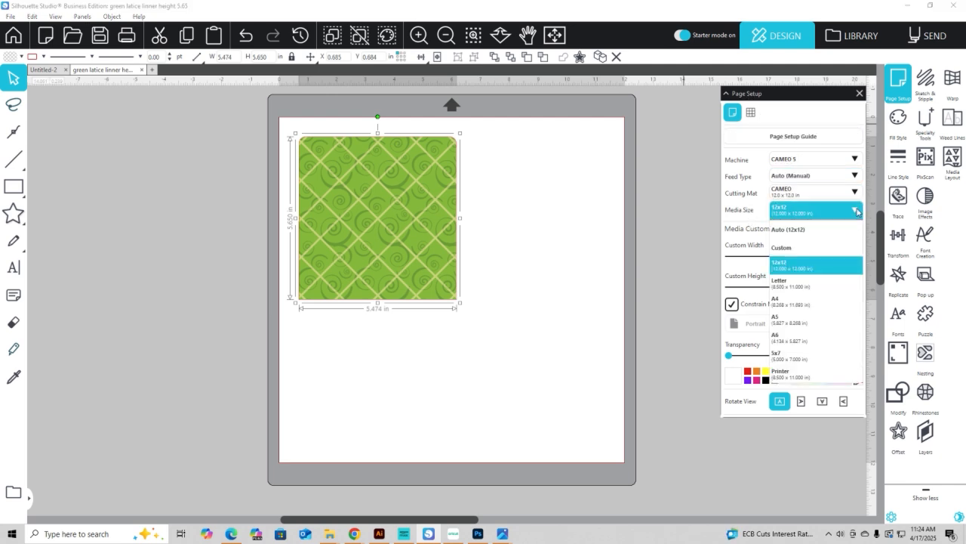
click(804, 286)
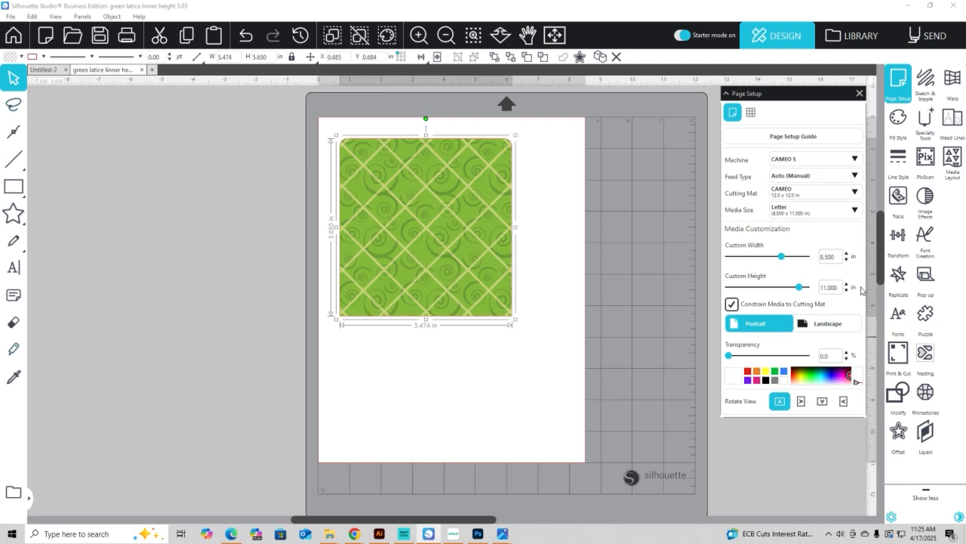
click(898, 360)
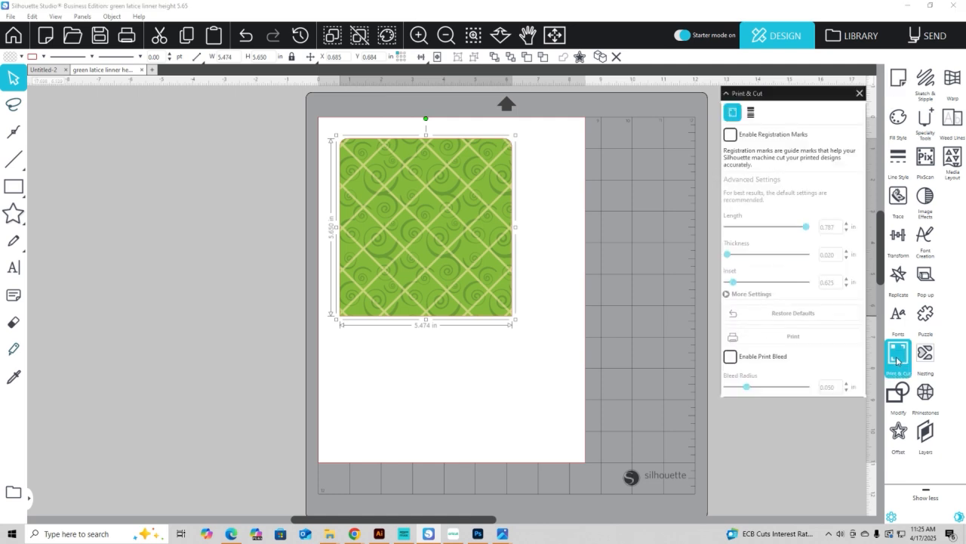
click(731, 135)
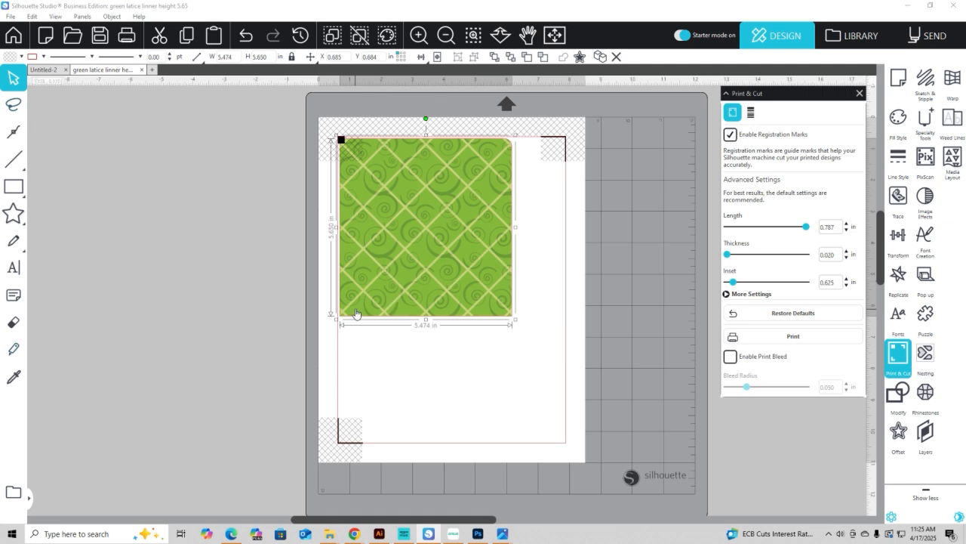
Move the green lattice liner off the page beside the mat, and open the Mothers day card 9.25 height PNG
drag(421, 260, 447, 286)
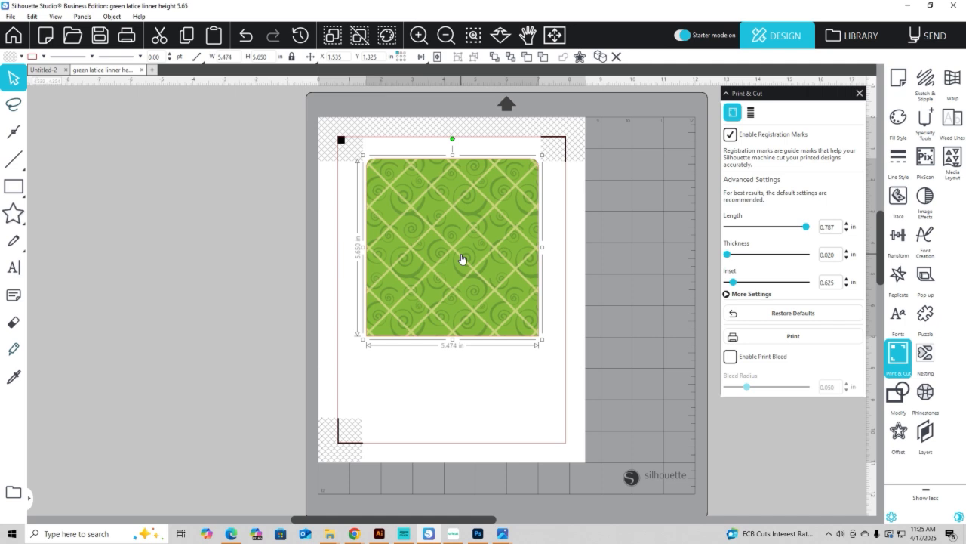
drag(462, 259, 182, 219)
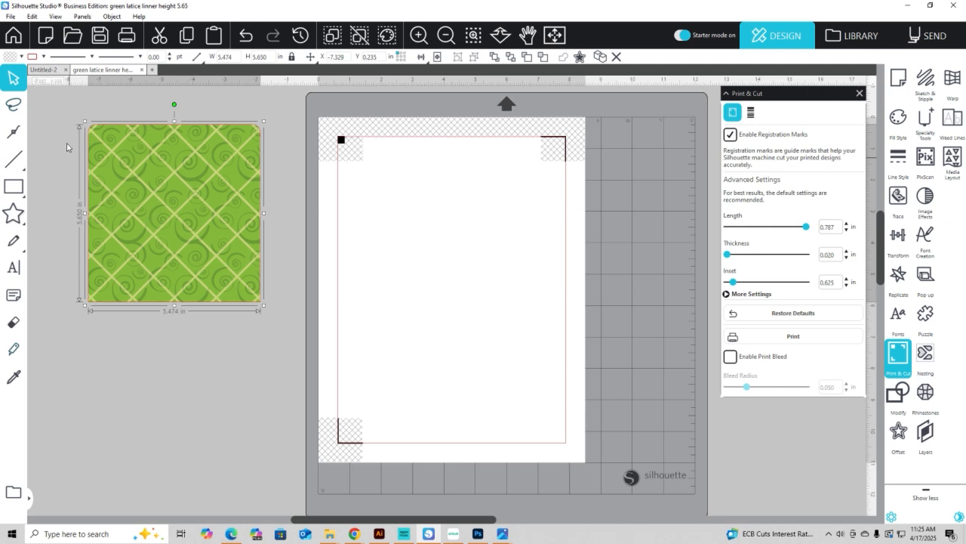
click(73, 35)
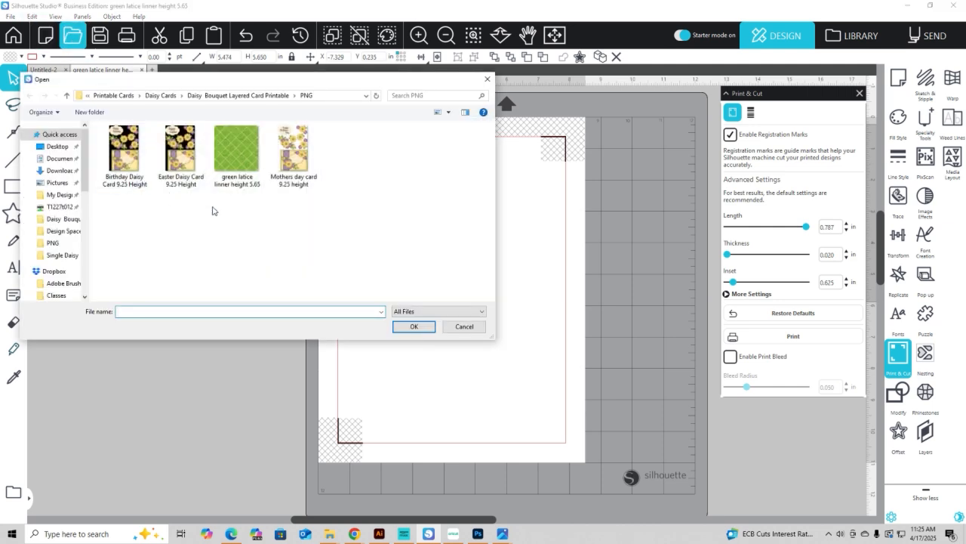
double_click(284, 154)
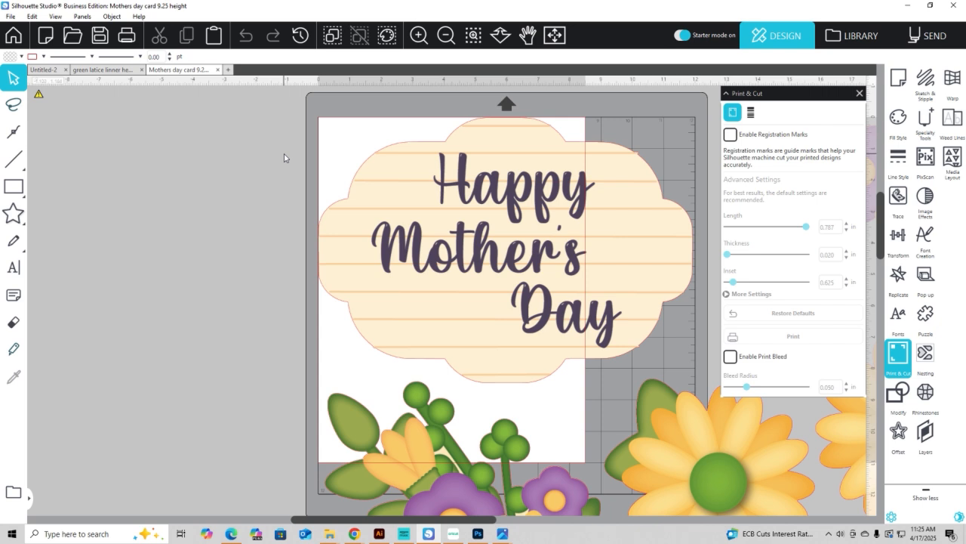
Resize the Mother's Day card artwork proportionally to a height of 9.25 in
click(512, 204)
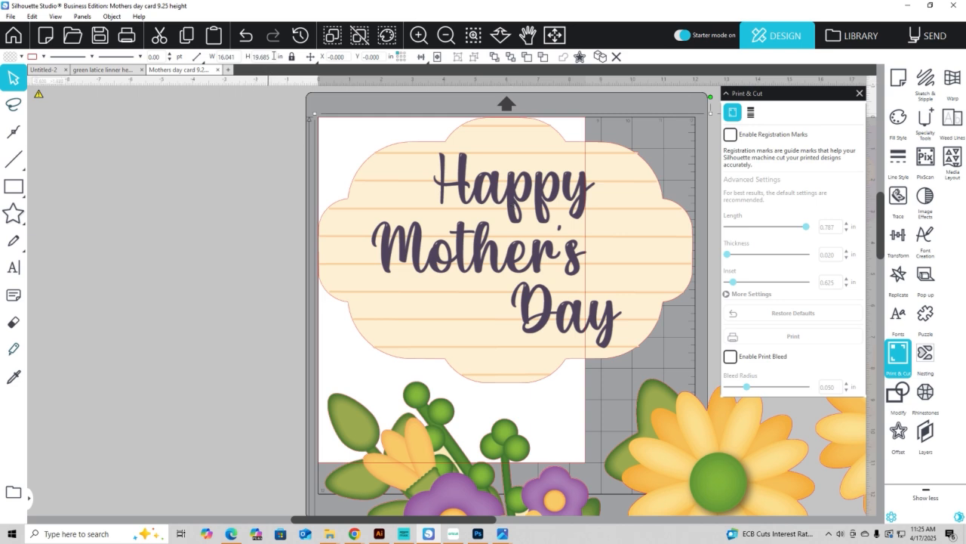
double_click(264, 57)
text(9.25)
key(Return)
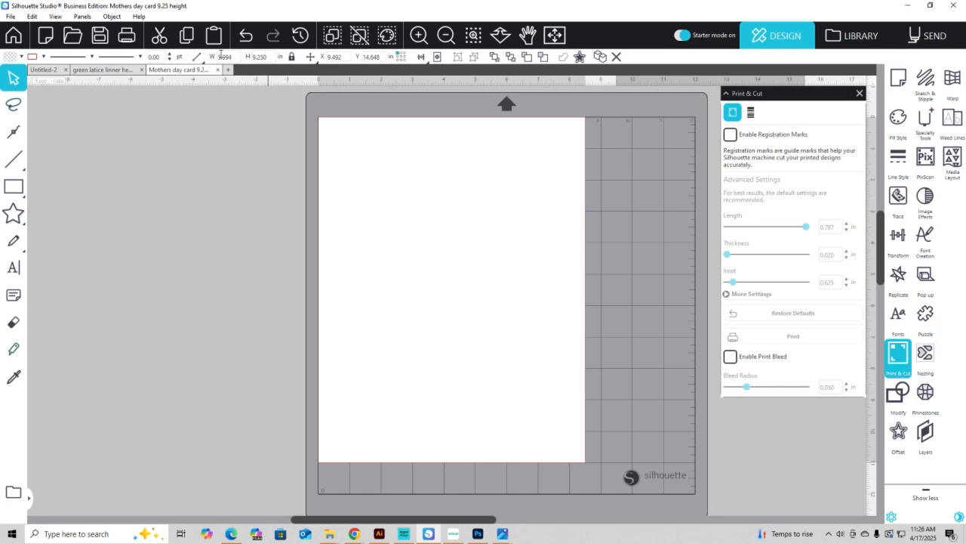
Bring the Mother's Day card artwork onto the page by setting its X and Y position to 1 in each
click(310, 56)
drag(347, 57, 321, 56)
mouse_move(318, 58)
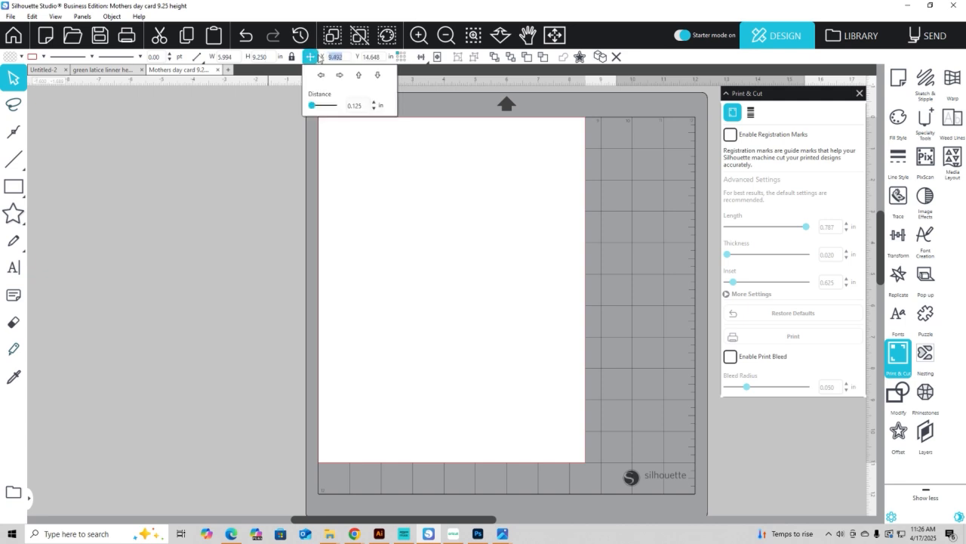
text(1)
key(Tab)
text(1)
key(Return)
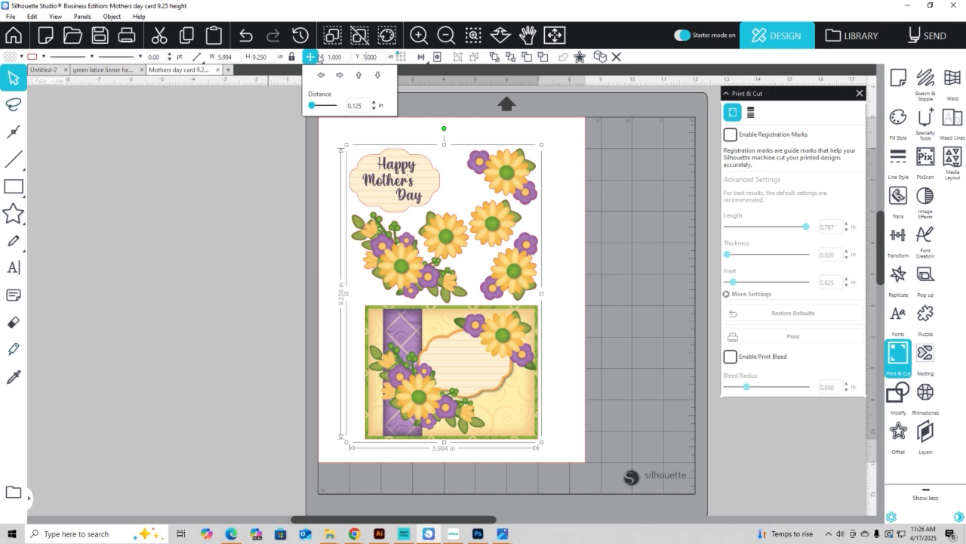
Enable registration marks and shift the card artwork slightly to sit clear of the hatched corner areas
click(730, 136)
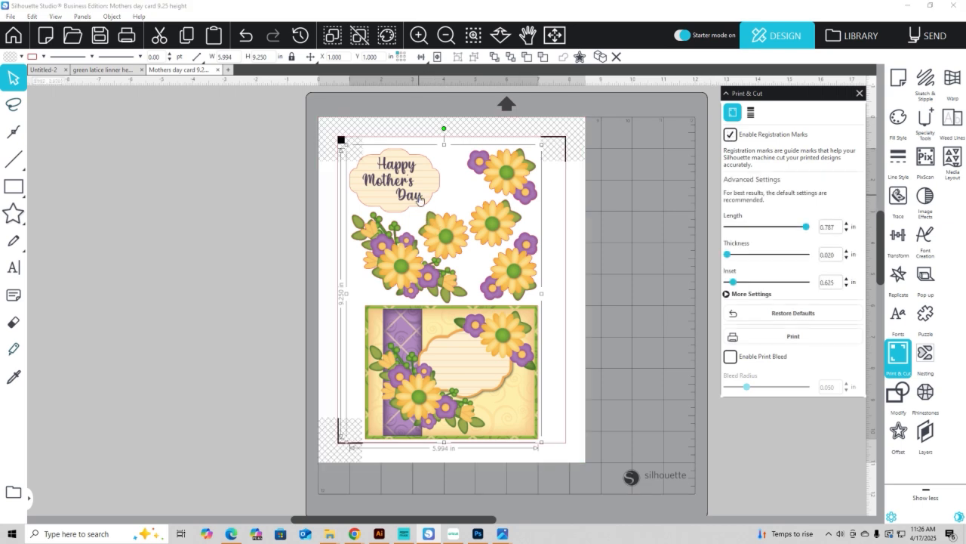
drag(421, 199, 426, 199)
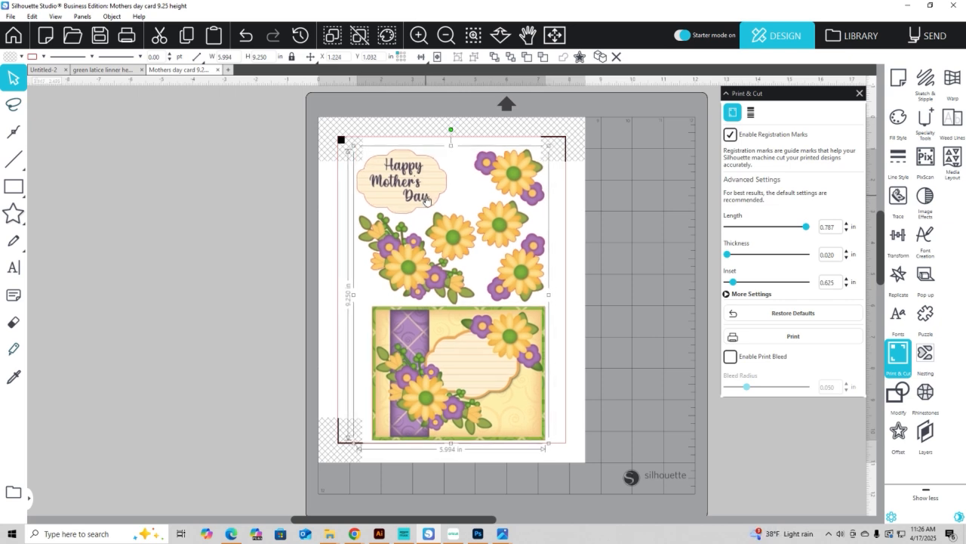
Release the artwork's compound path and reposition the Happy Mother's Day label and the large flower cluster within the marks
right_click(446, 238)
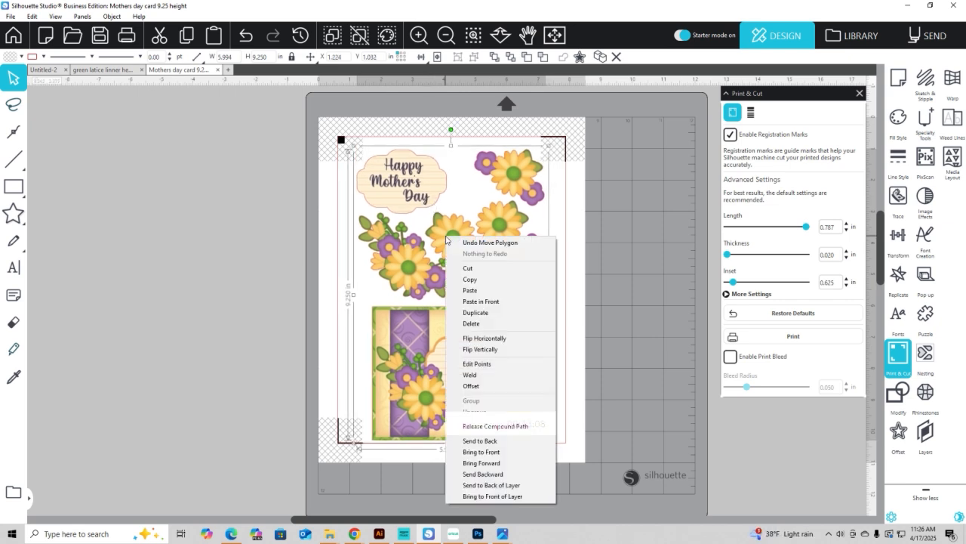
click(493, 427)
click(192, 322)
drag(405, 183, 425, 183)
drag(395, 266, 390, 261)
click(422, 241)
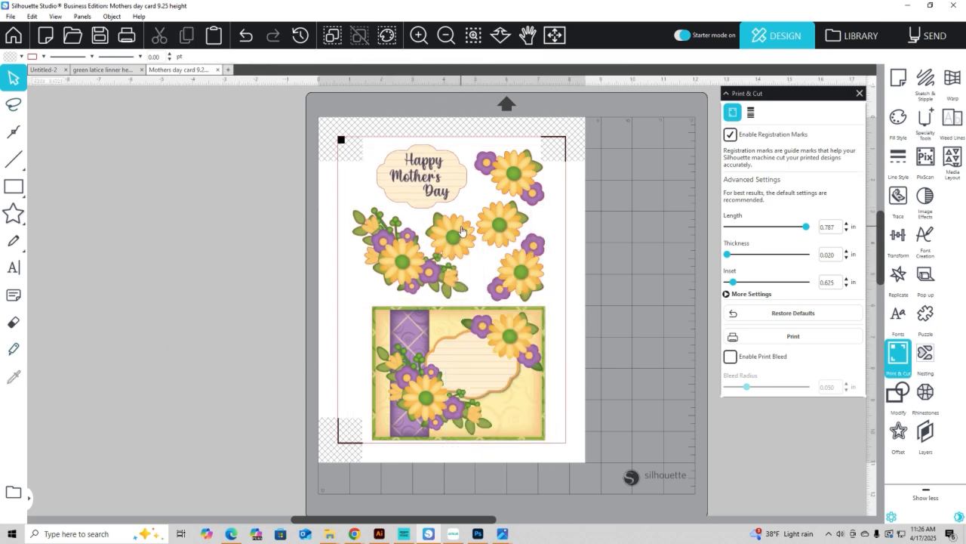
Space out the two single daisies, the lower small flower cluster and the rectangular card panel
drag(453, 237, 456, 231)
click(480, 230)
drag(520, 267, 529, 266)
drag(500, 222, 502, 227)
drag(449, 373, 453, 374)
click(404, 126)
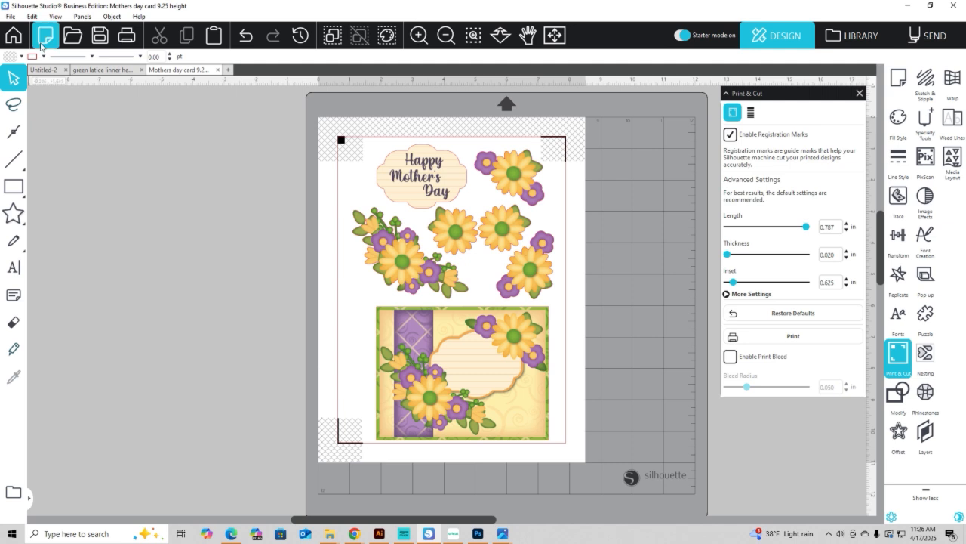
Merge the A2 Card base and Envelope file from the Daisy Bouquet SVG folder into the Mother's Day card design
click(13, 17)
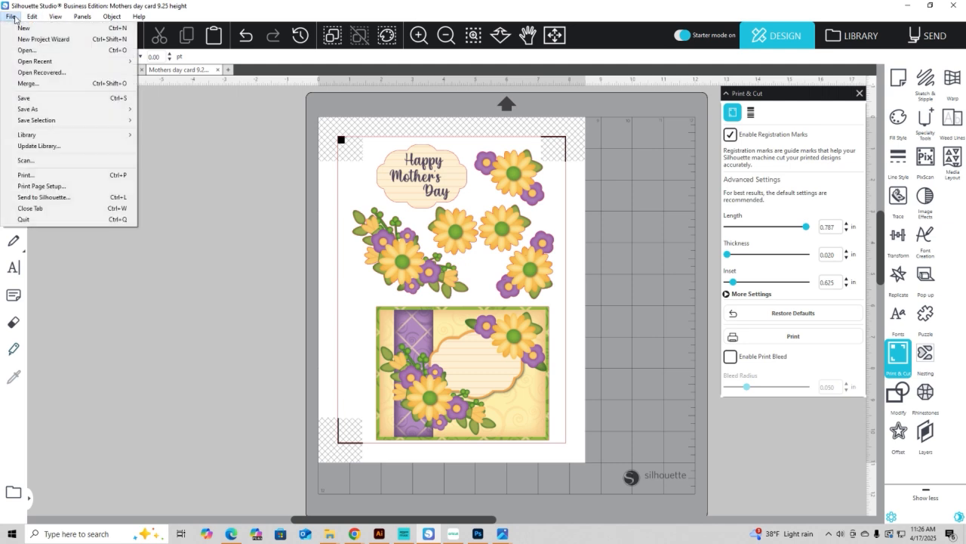
click(30, 85)
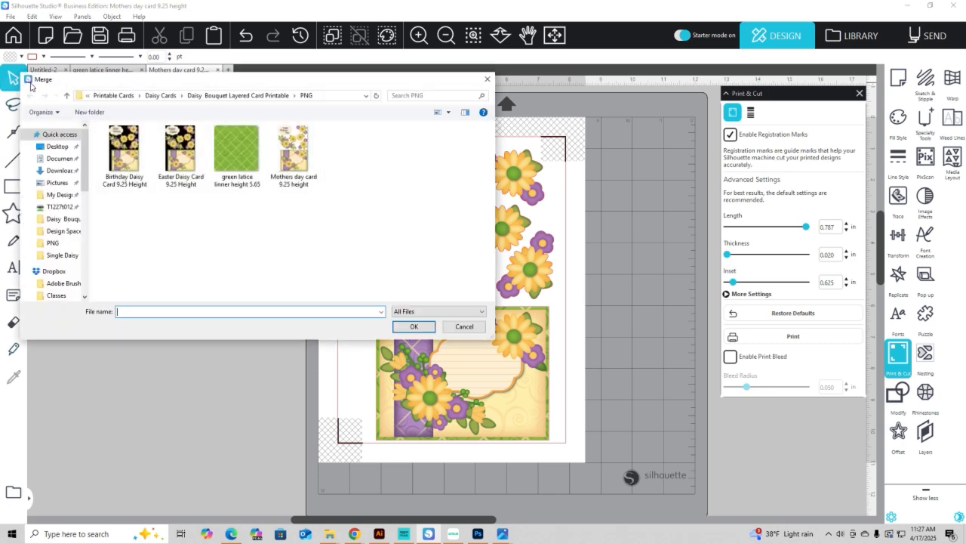
click(238, 96)
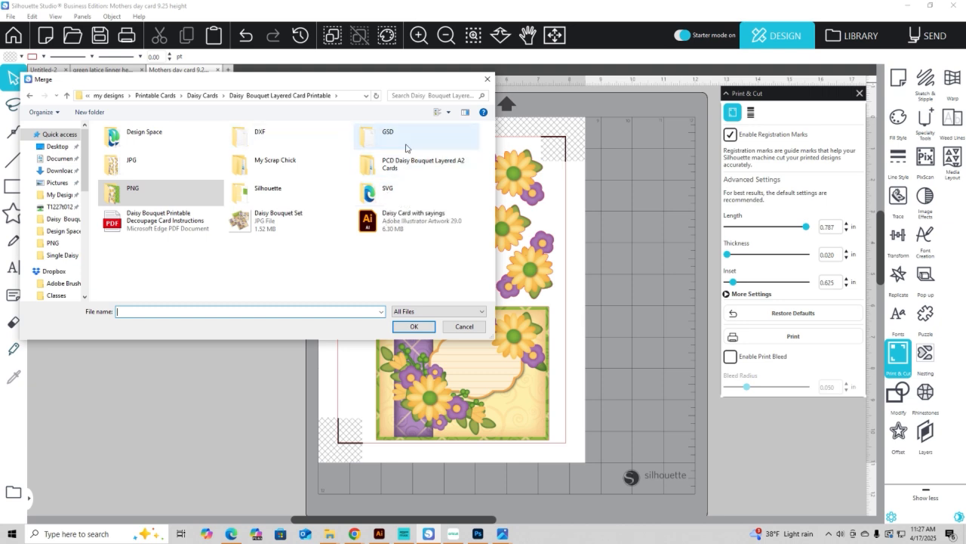
double_click(370, 192)
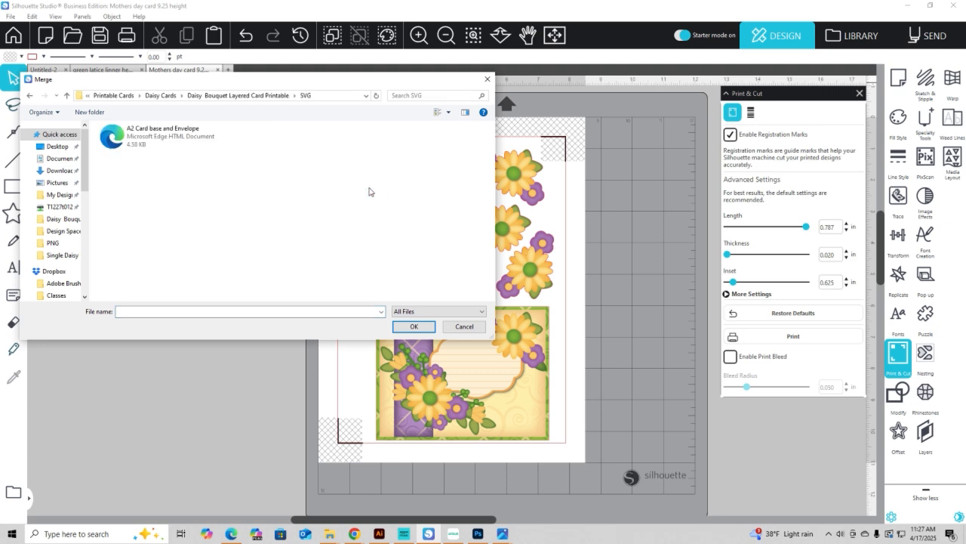
click(149, 137)
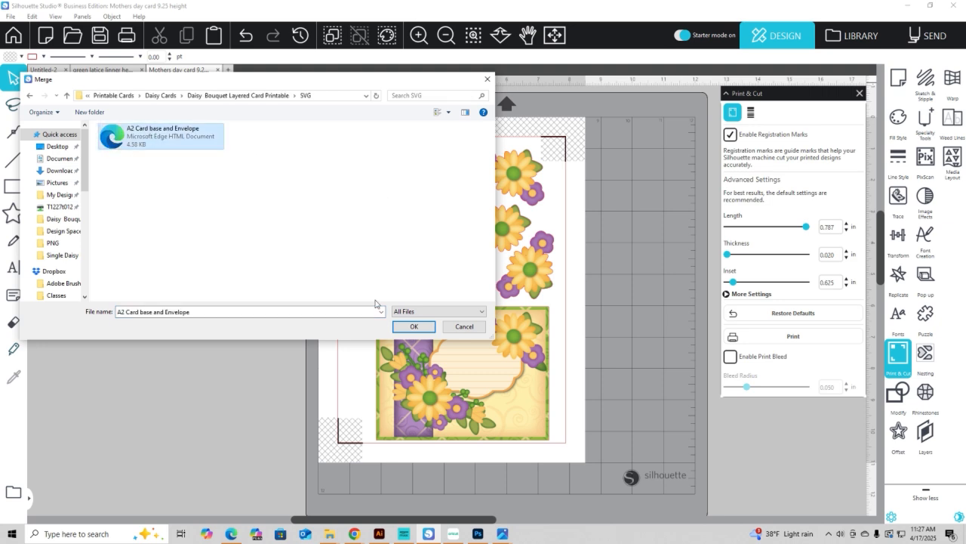
click(414, 330)
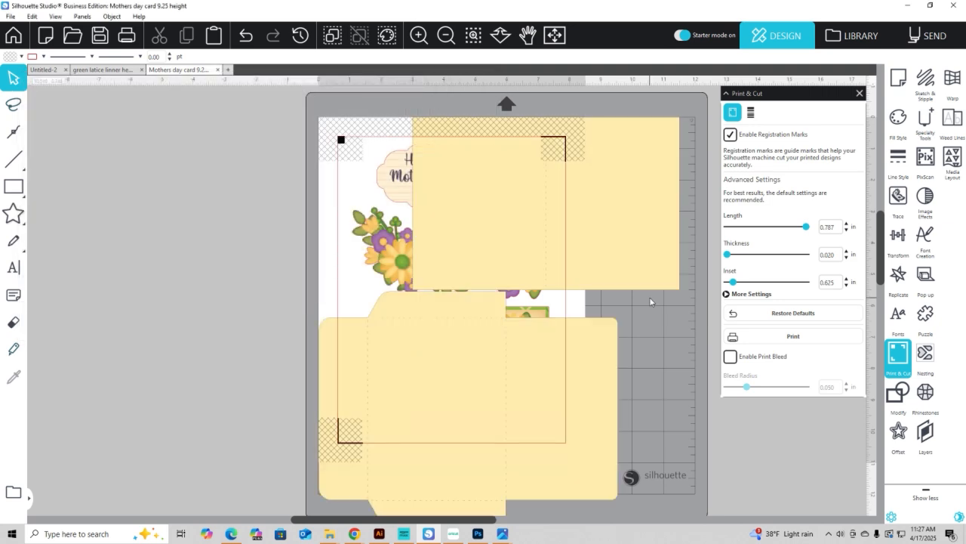
Move the yellow card base and envelope off the page to the empty area beside the mat
drag(624, 259, 218, 244)
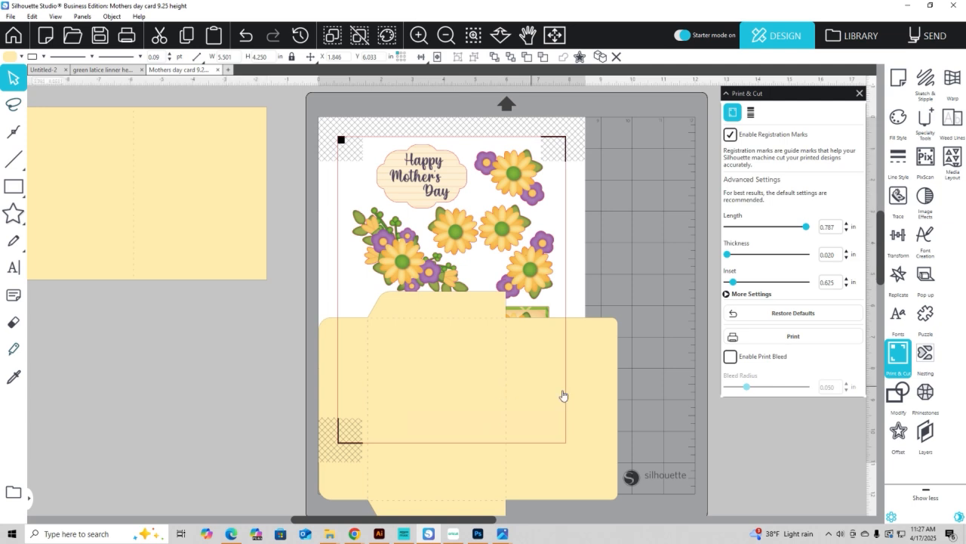
drag(563, 395, 237, 380)
click(350, 373)
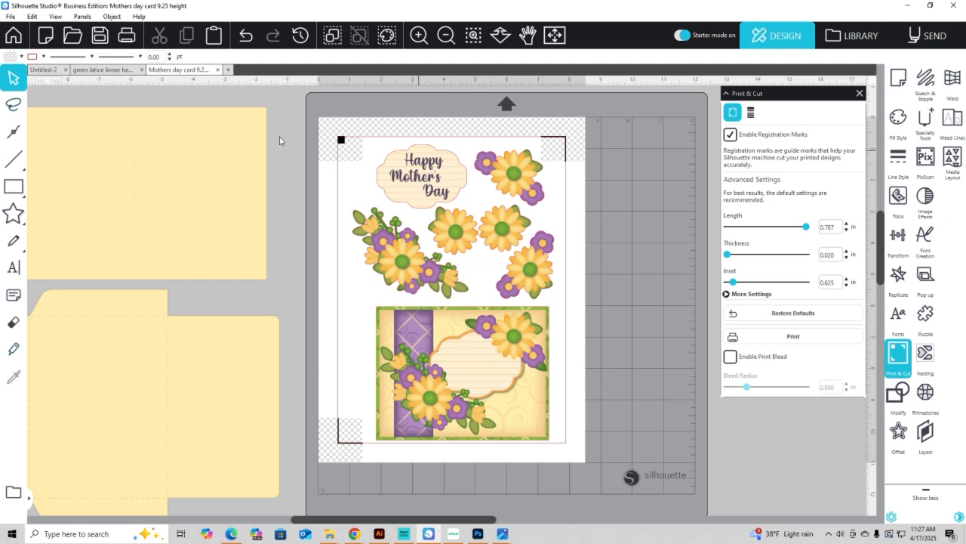
Copy the green lattice liner into the Mother's Day card design and place it beside the mat over the yellow card pieces
click(100, 70)
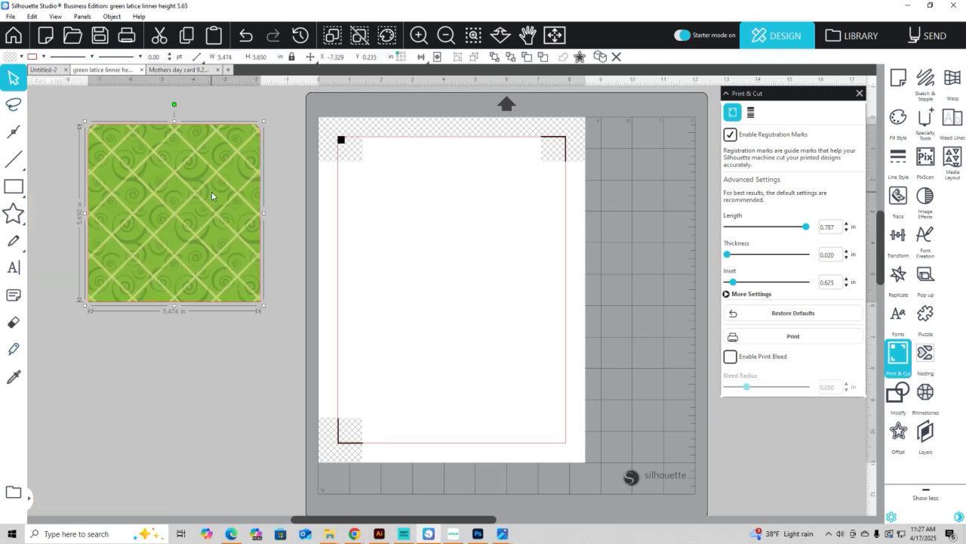
click(164, 71)
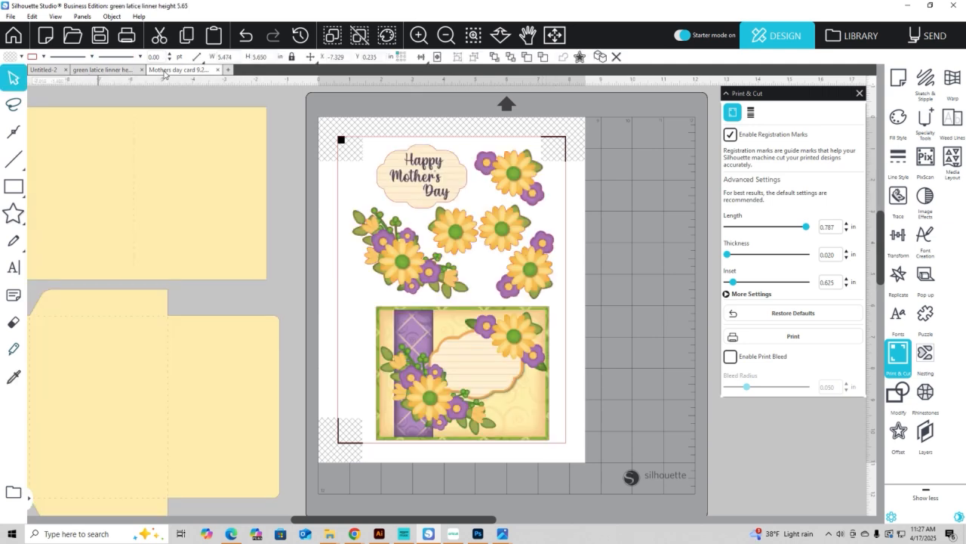
right_click(337, 259)
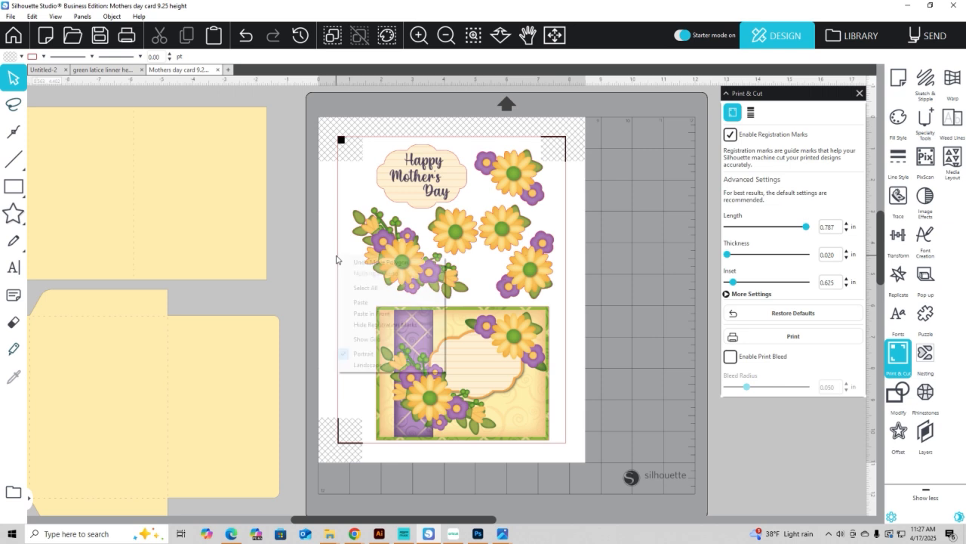
click(366, 304)
drag(225, 227, 257, 311)
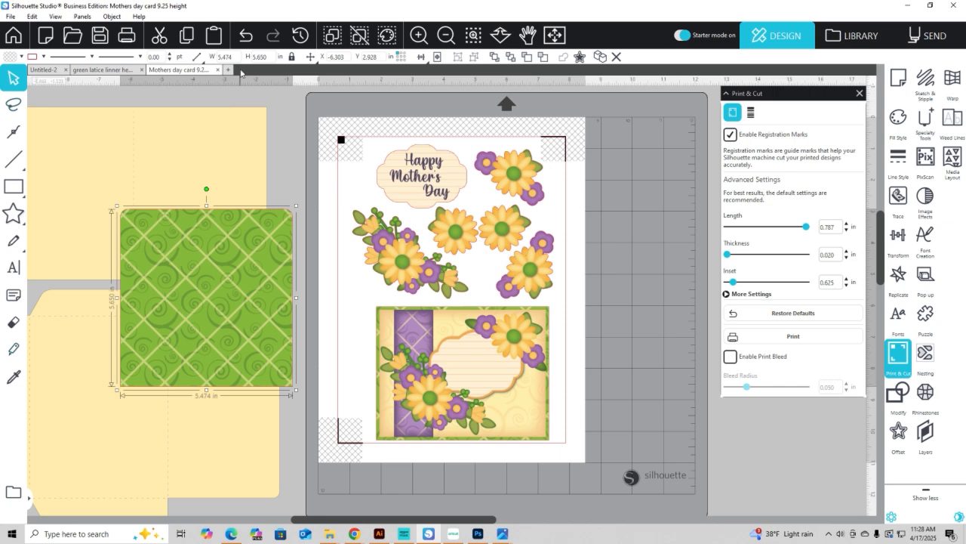
Start a new drawing and open the A2 Lined Envelope Green Latice Printable design from the library
click(228, 70)
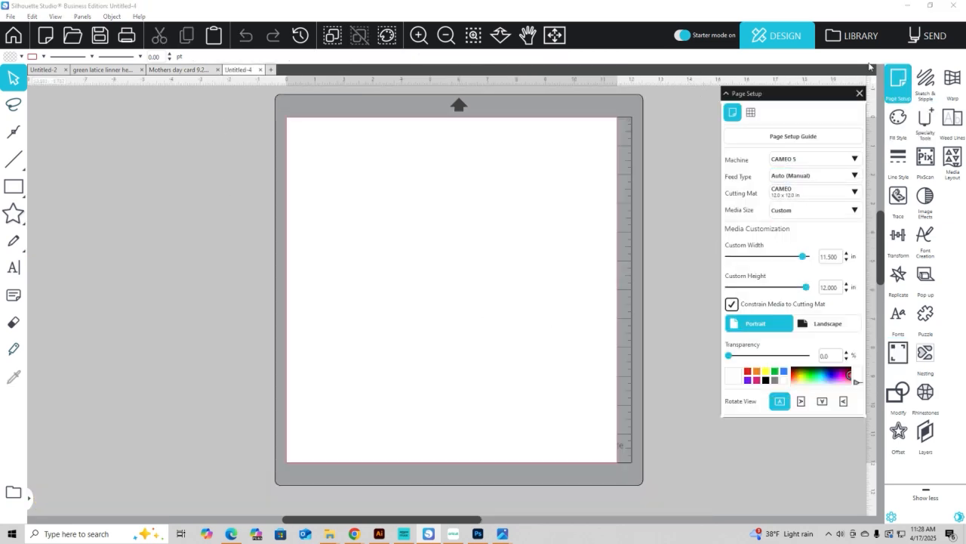
click(863, 42)
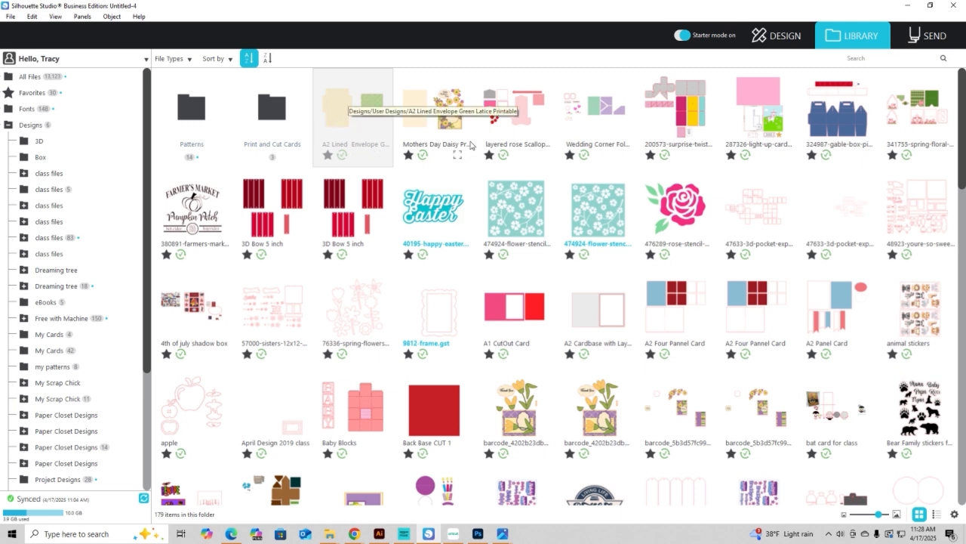
double_click(338, 117)
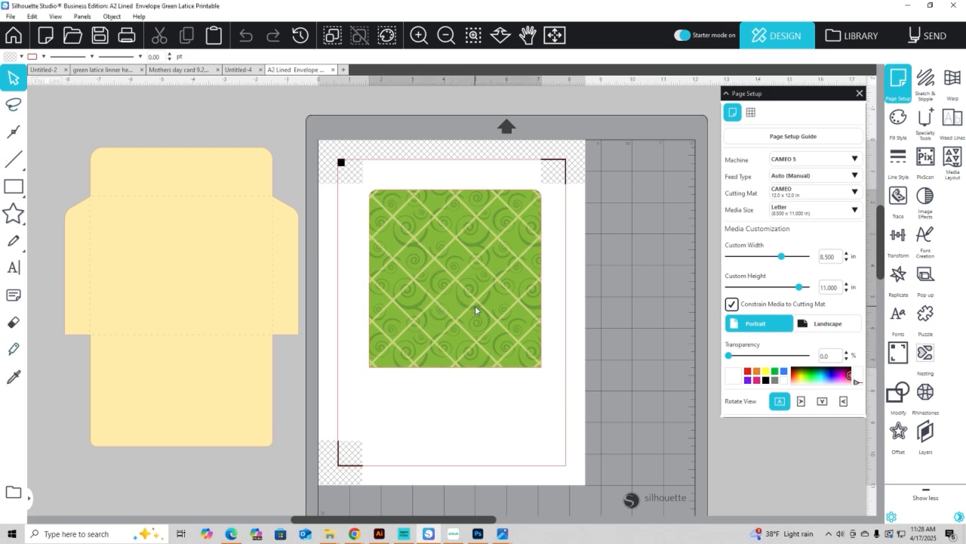
Swap the green liner for the yellow envelope on the page and turn off the registration marks
drag(476, 311, 127, 411)
click(693, 202)
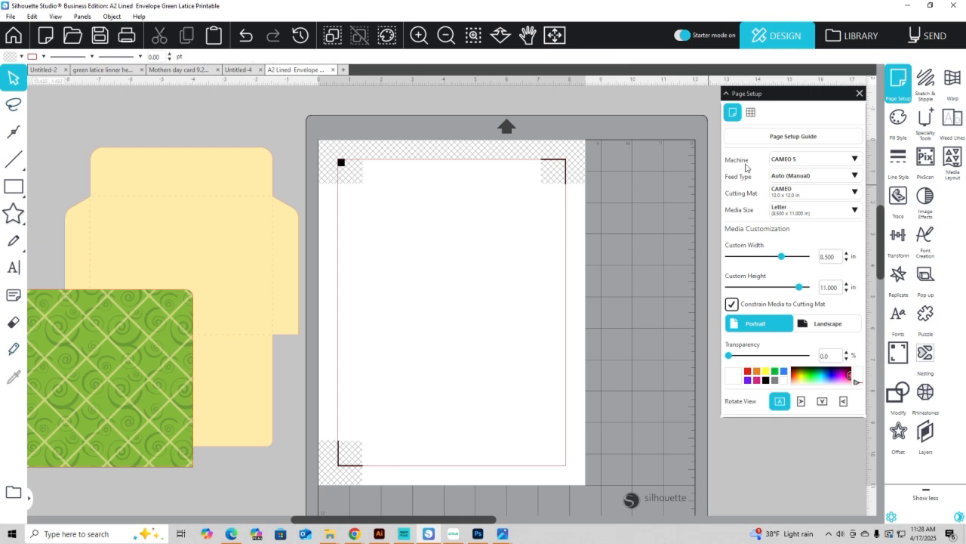
click(897, 355)
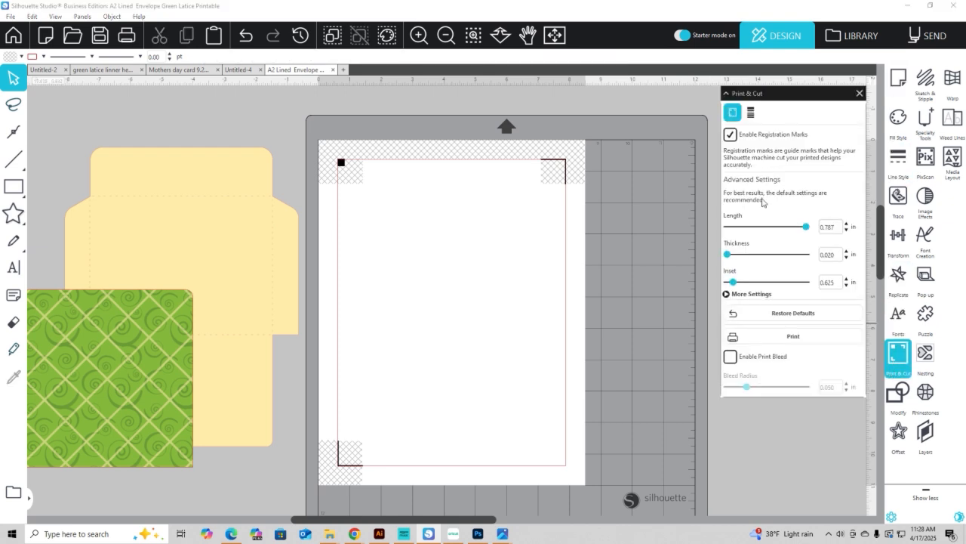
click(730, 134)
drag(268, 253, 503, 252)
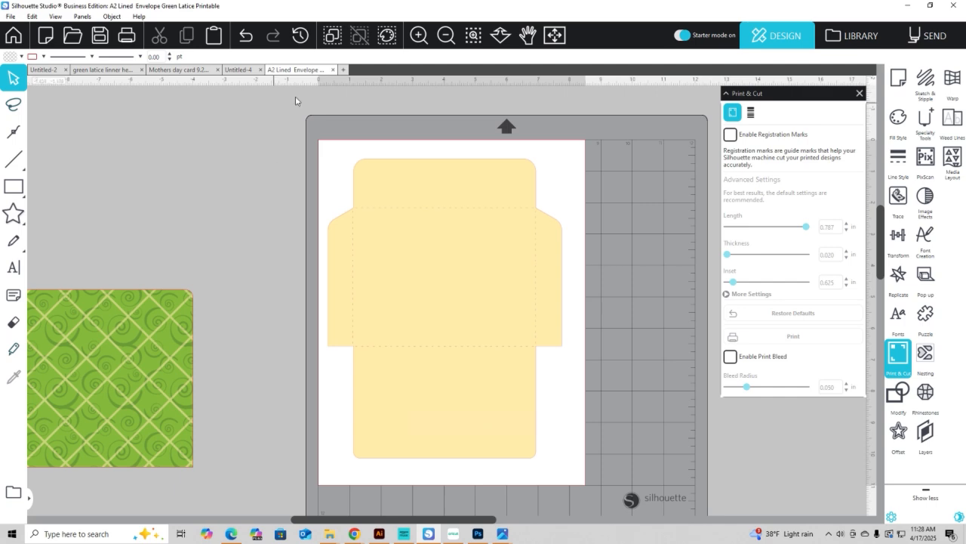
Open the Mothers Day Daisy Printable Layered Card from the library and return to the Mothers day card 9.25 height design
click(874, 43)
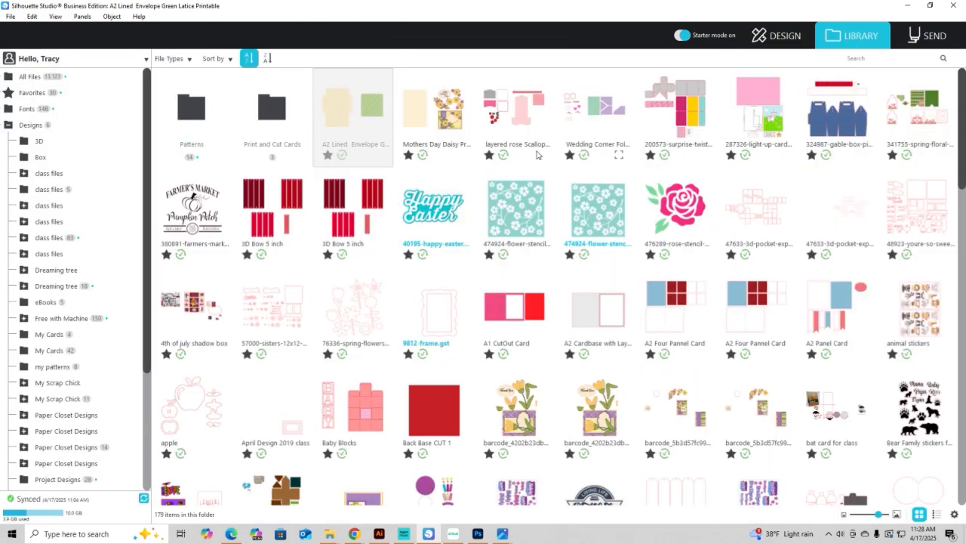
double_click(440, 123)
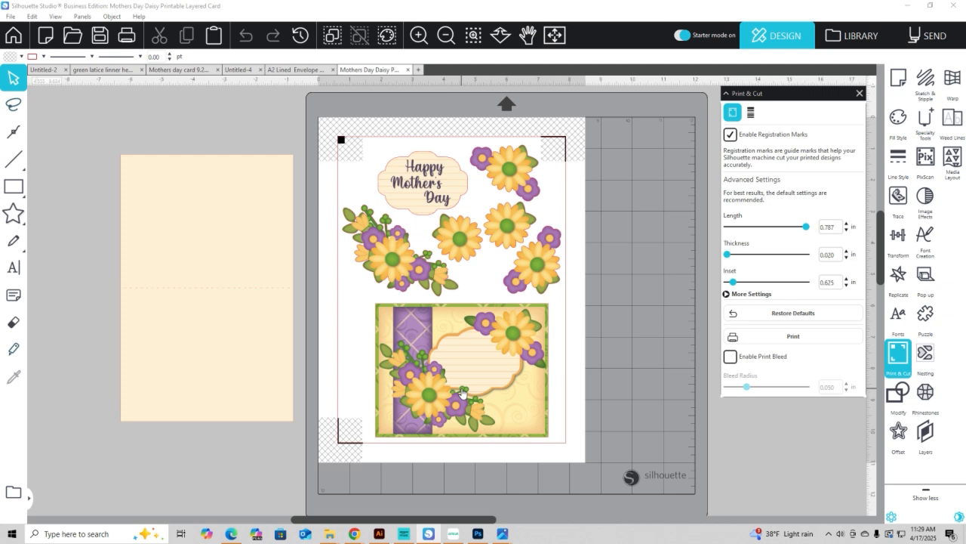
click(179, 70)
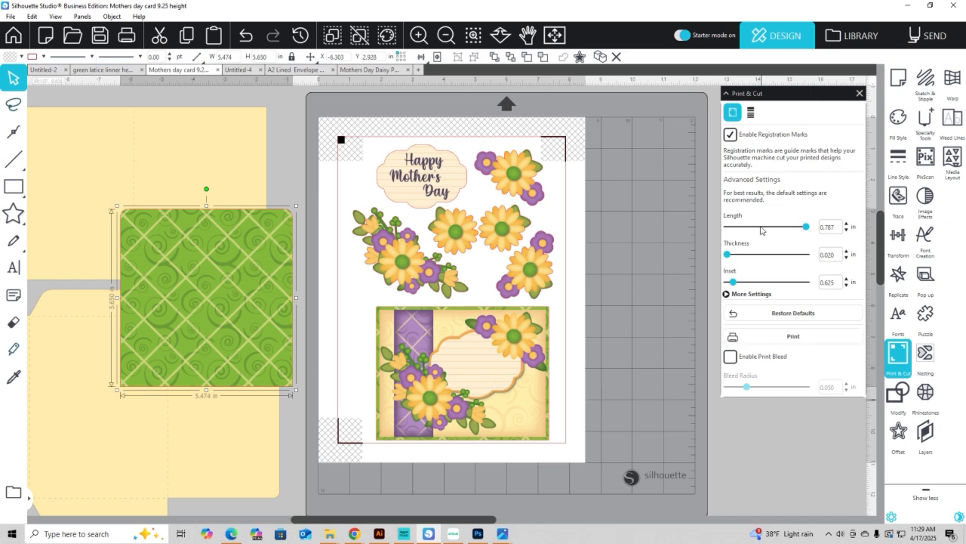
Preview the whole Mother's Day card page for printing, examine the printer preferences, and cancel without printing
click(791, 340)
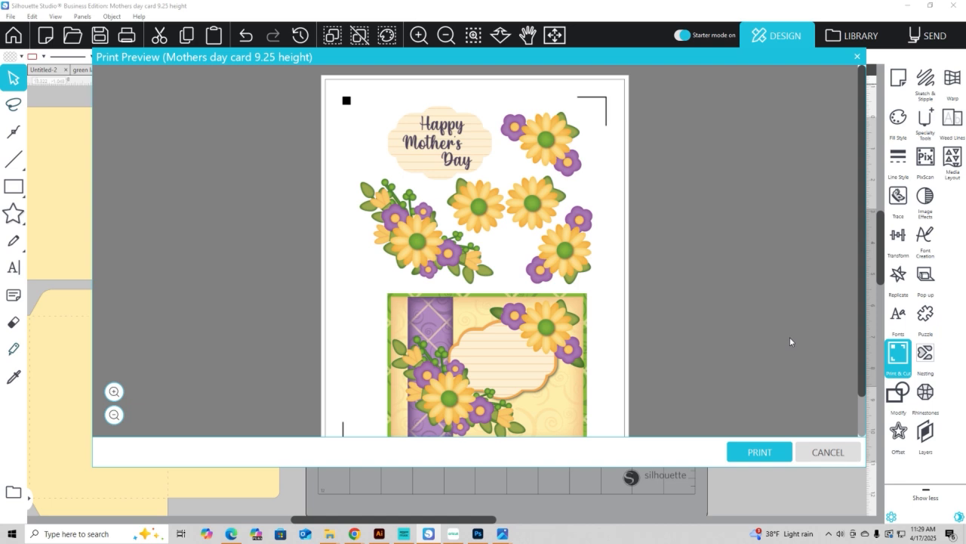
click(115, 416)
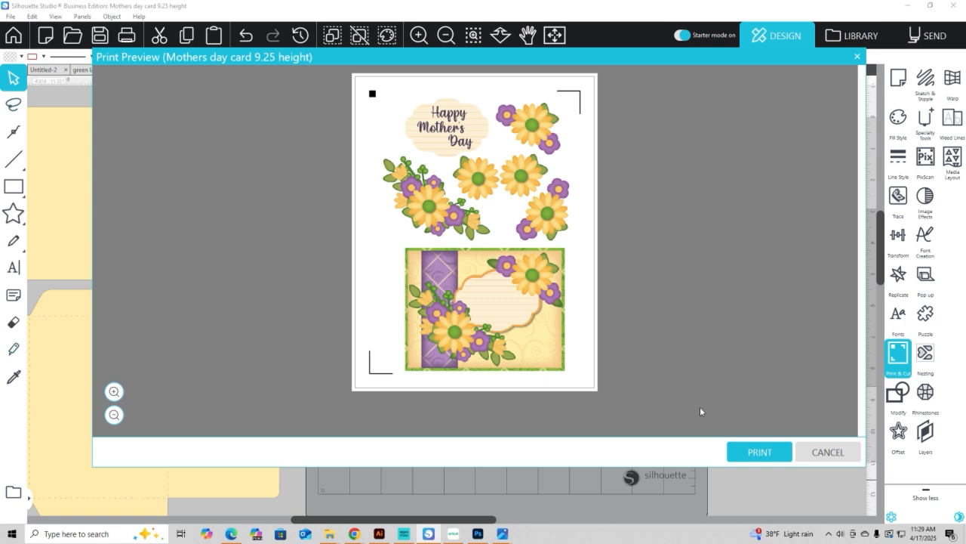
click(771, 456)
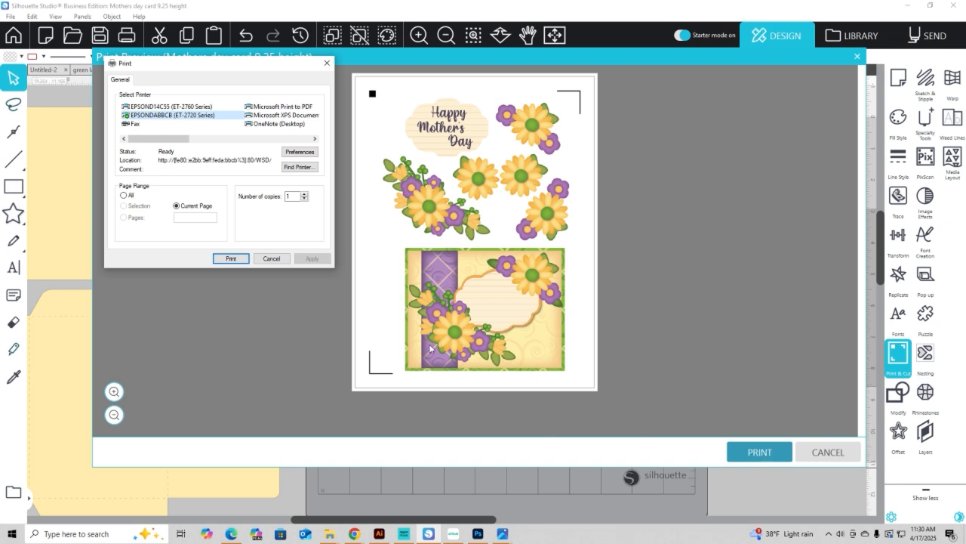
click(300, 153)
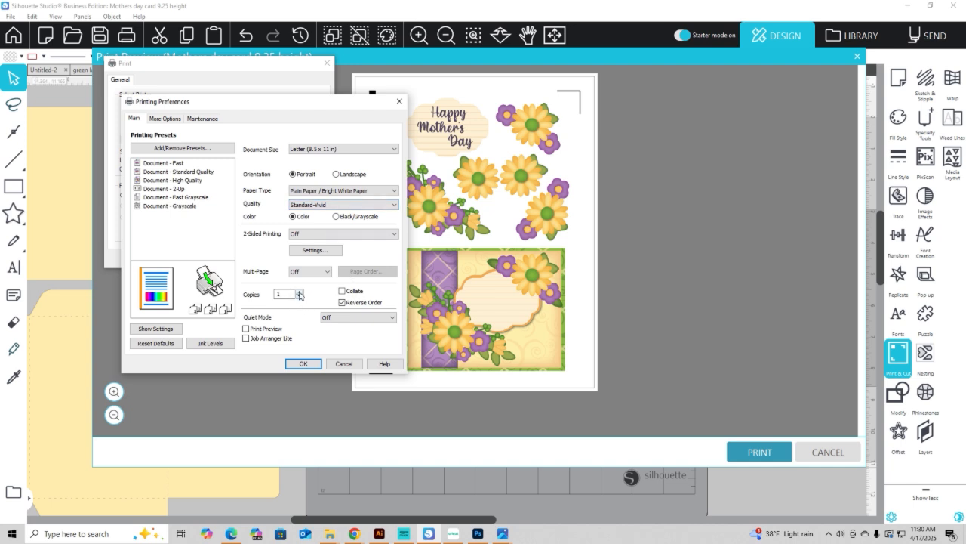
click(350, 366)
click(281, 263)
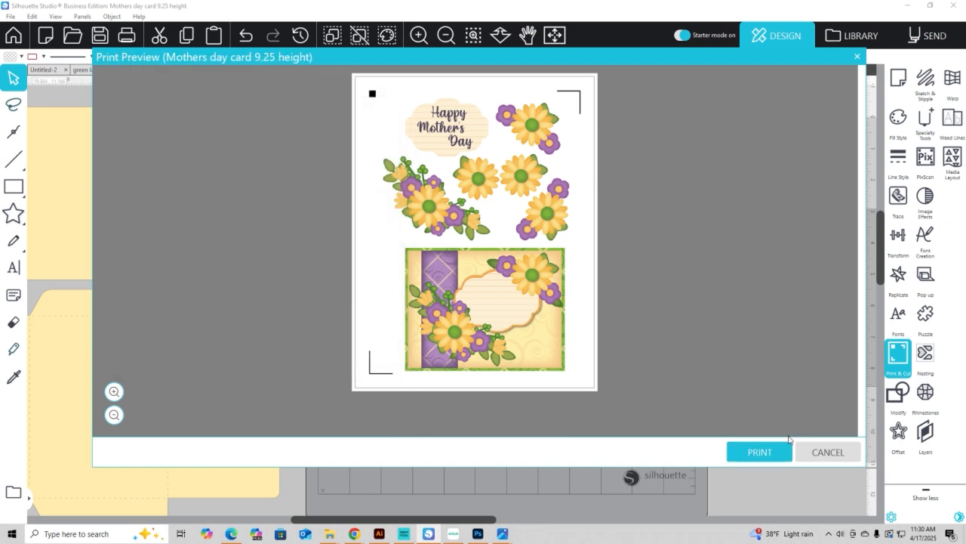
click(828, 453)
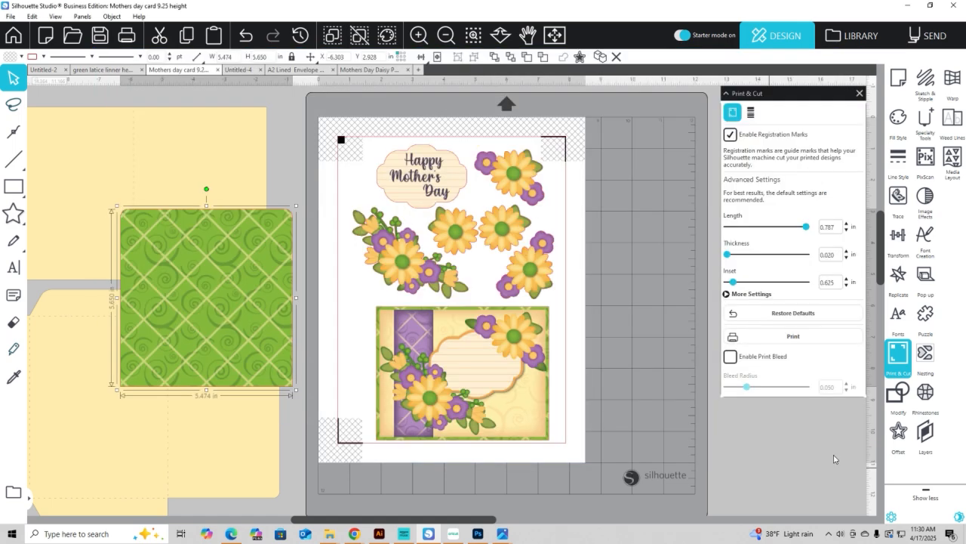
Show the standard cut settings for sending the Mother's Day card to the machine
click(934, 35)
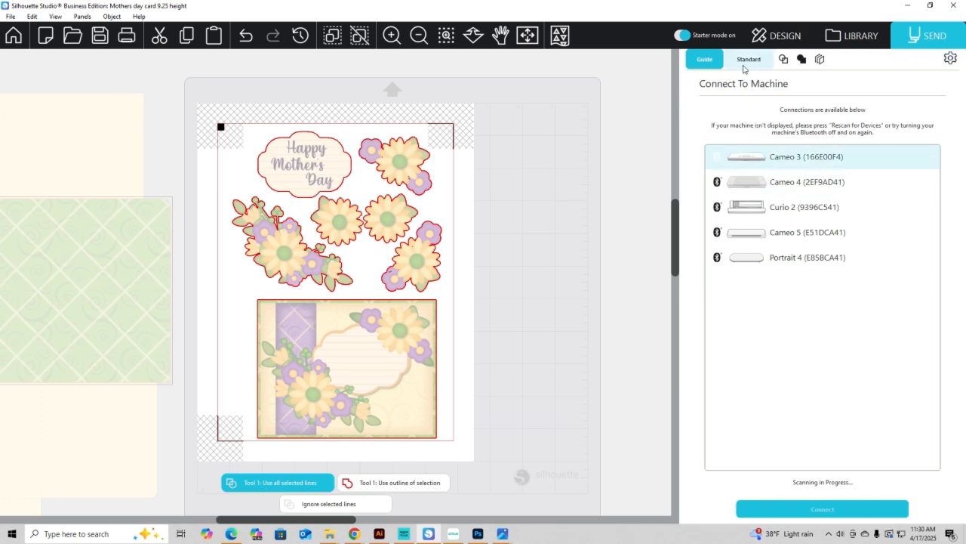
click(745, 68)
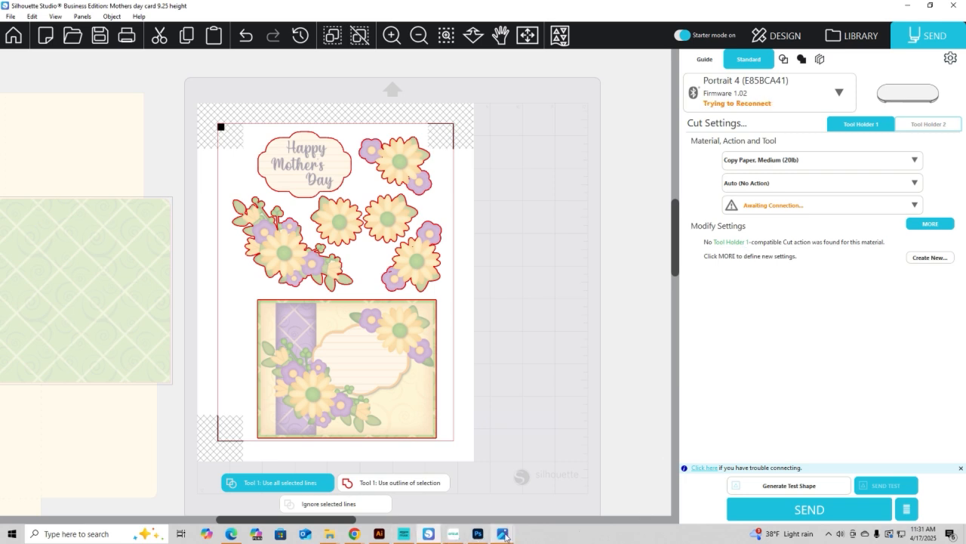
Switch to the Photos window showing Daisy Bouquet Set.jpg to view the finished cards
mouse_move(502, 533)
click(504, 512)
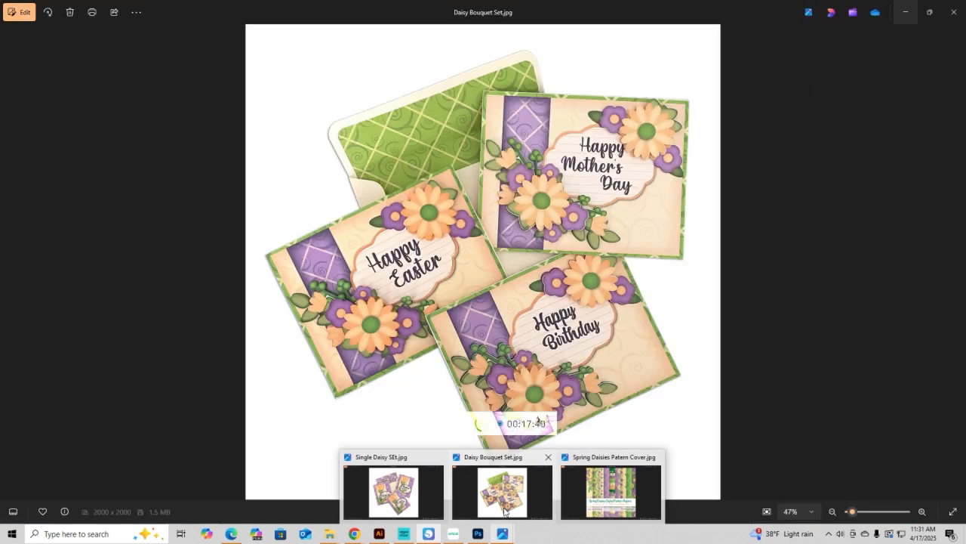